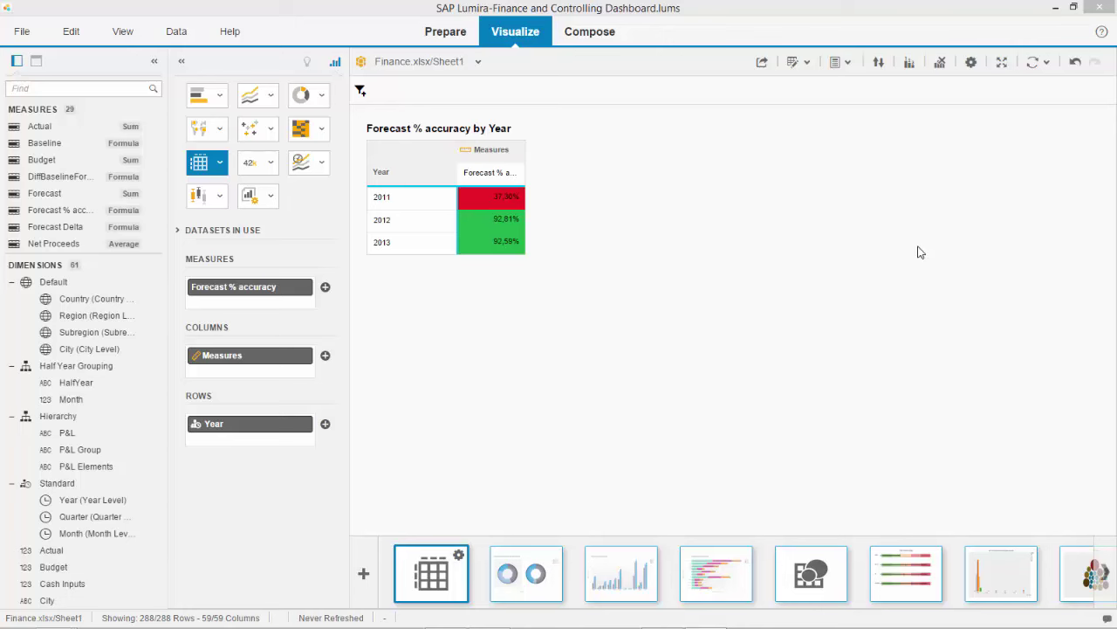
Review the Forecast % accuracy measure's formula without changing it.
mouse_move(49, 130)
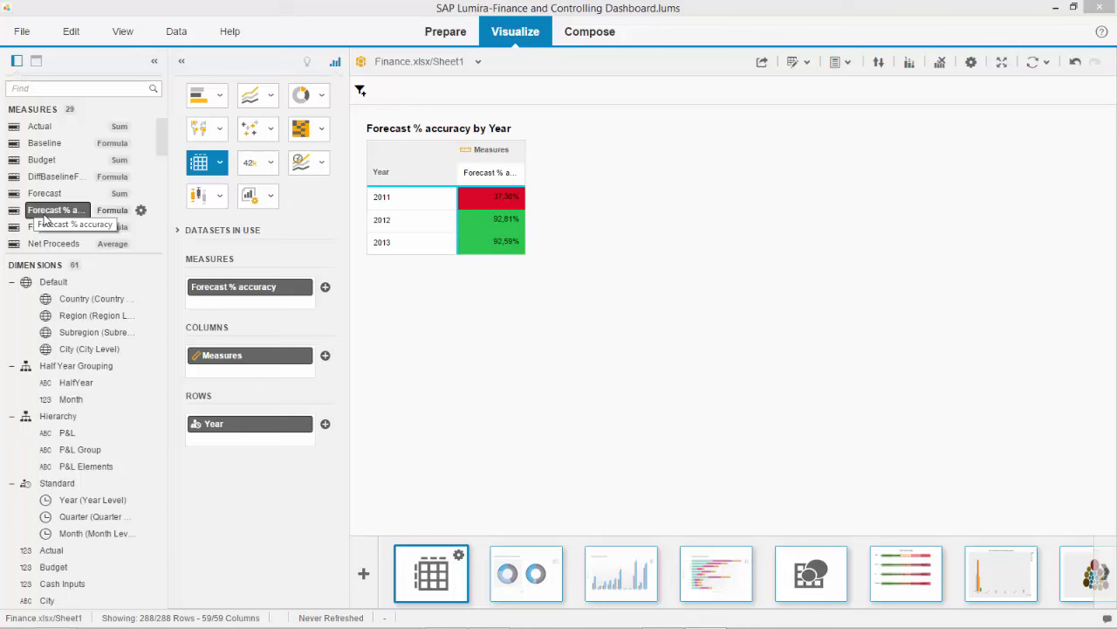
click(140, 211)
click(478, 380)
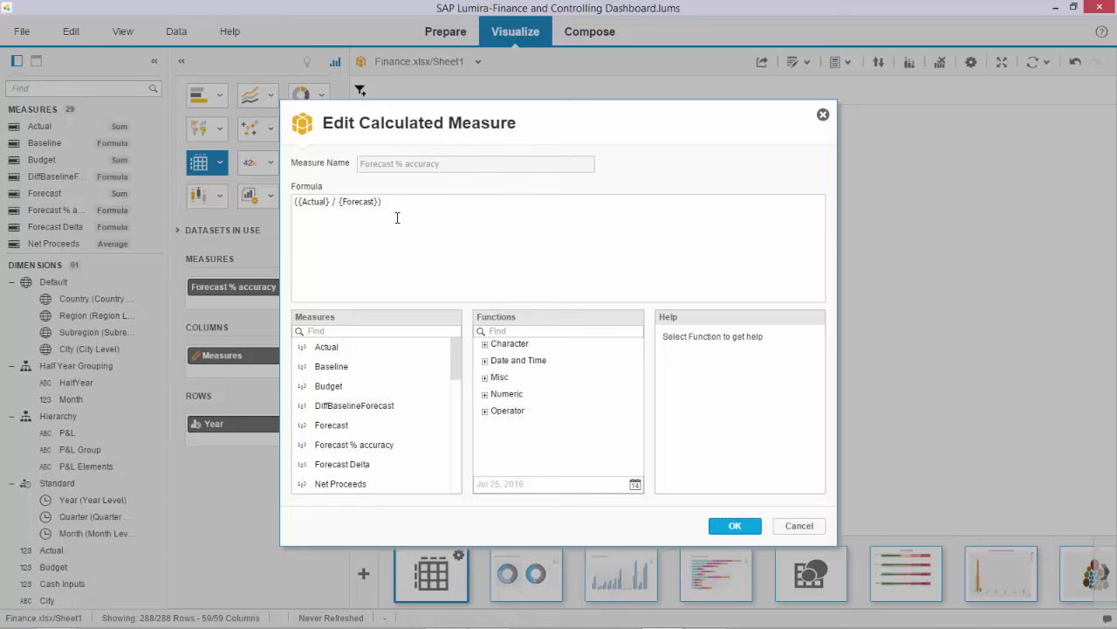
click(800, 525)
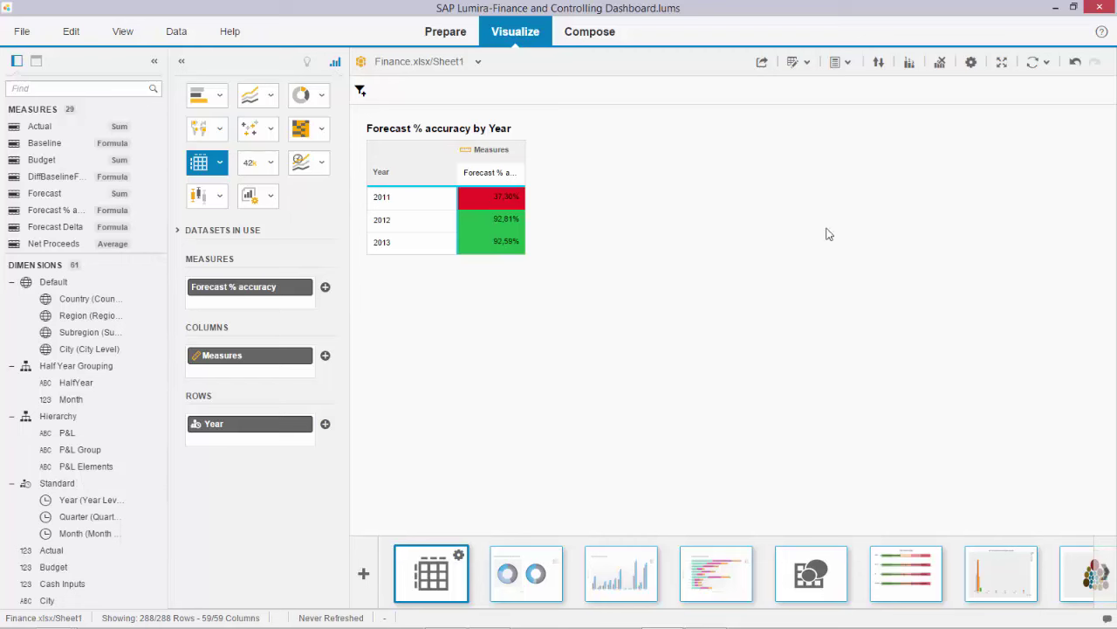
Review the existing accuracy conditional formatting colour rules without changing them.
click(807, 63)
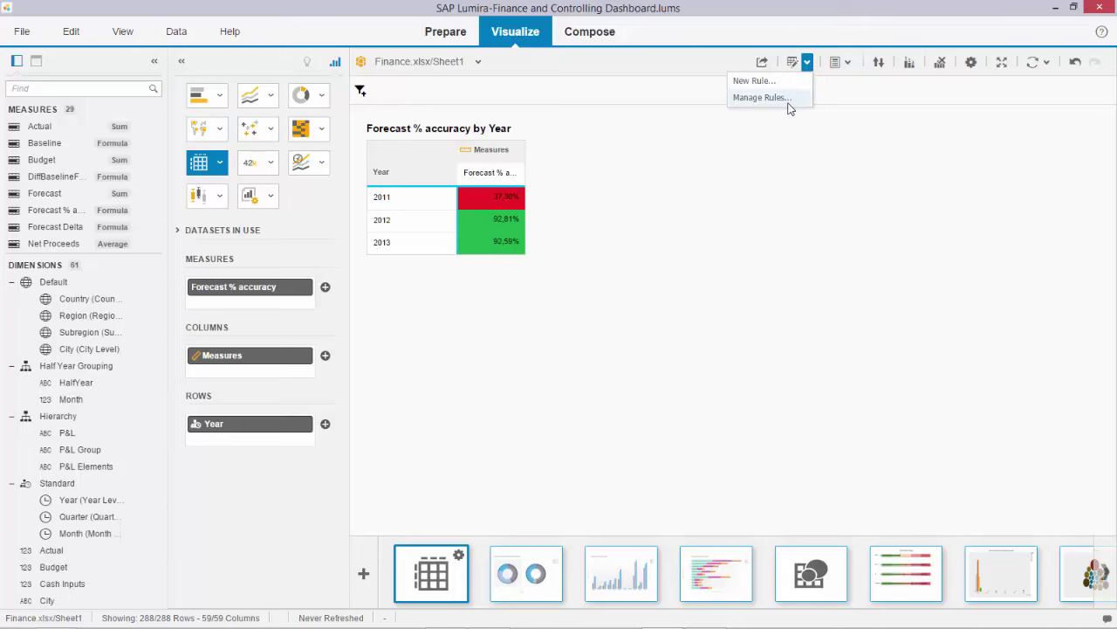
click(789, 101)
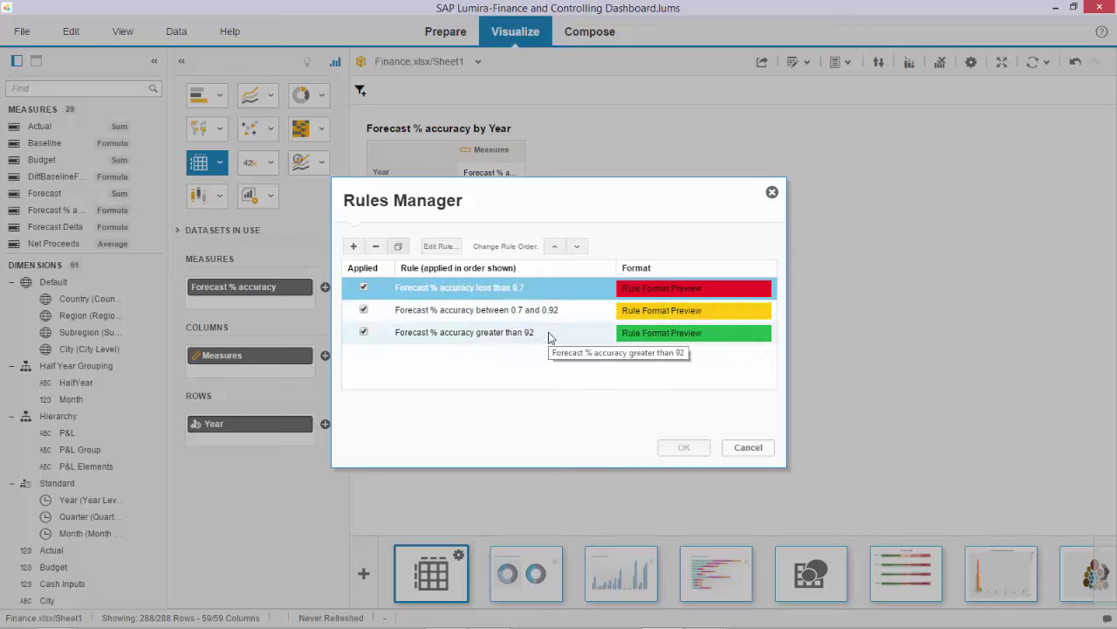
click(744, 450)
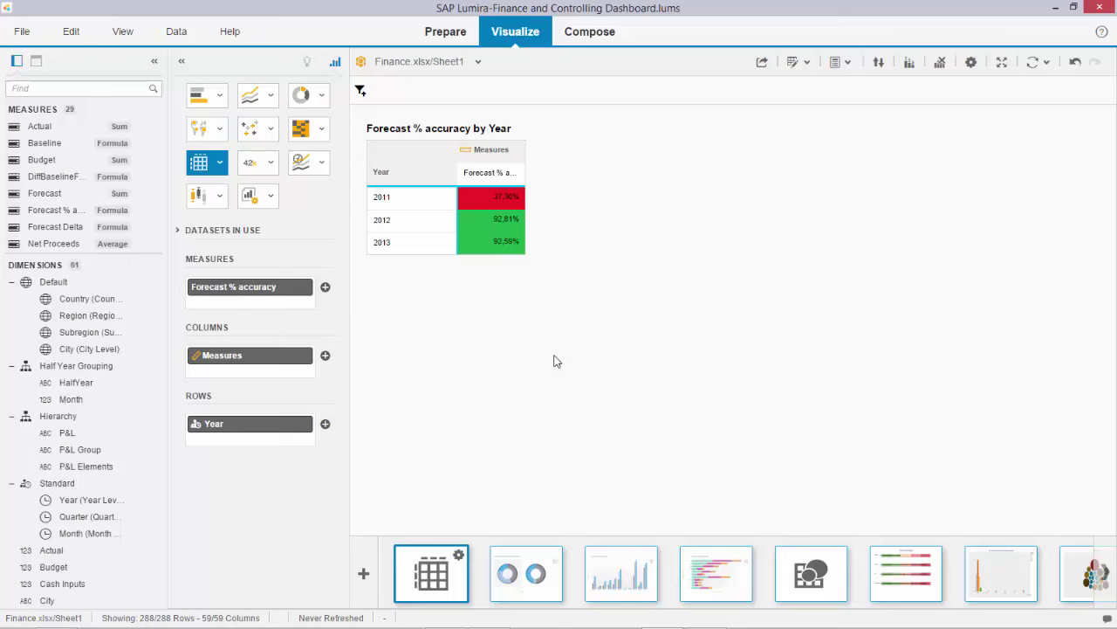
Turn the accuracy table into a horizontal bar chart and drill 2013 into quarters.
click(214, 107)
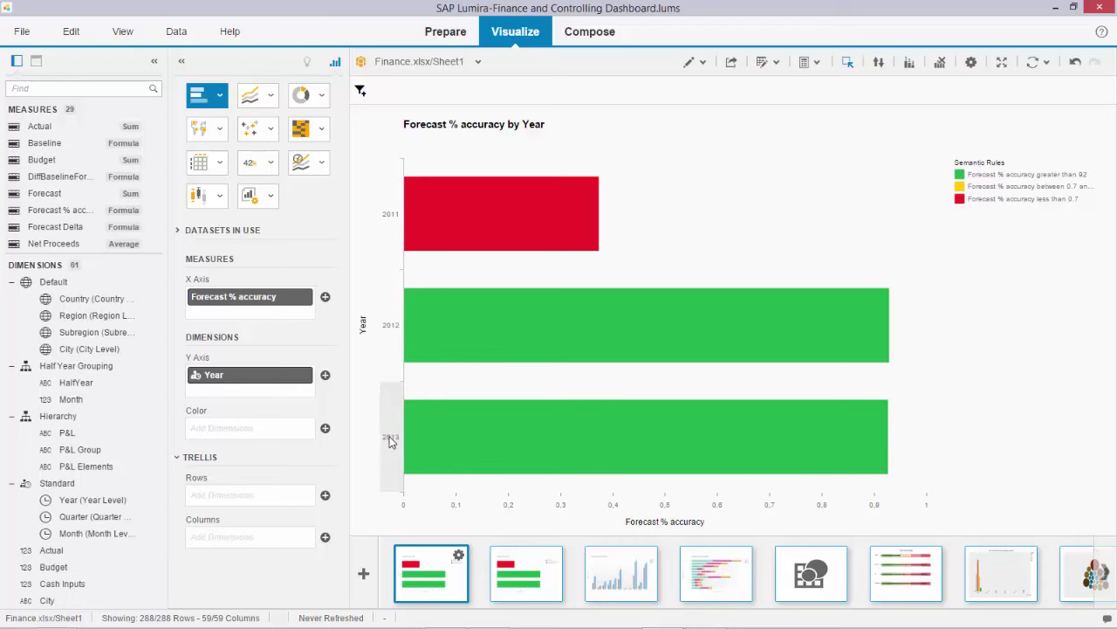
click(390, 442)
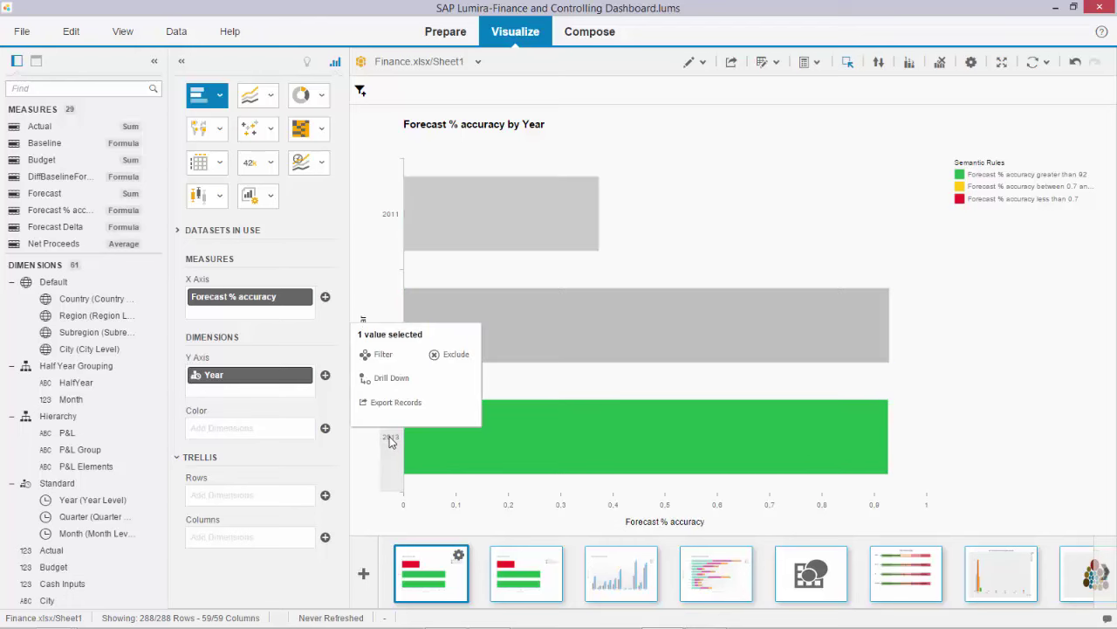
click(391, 379)
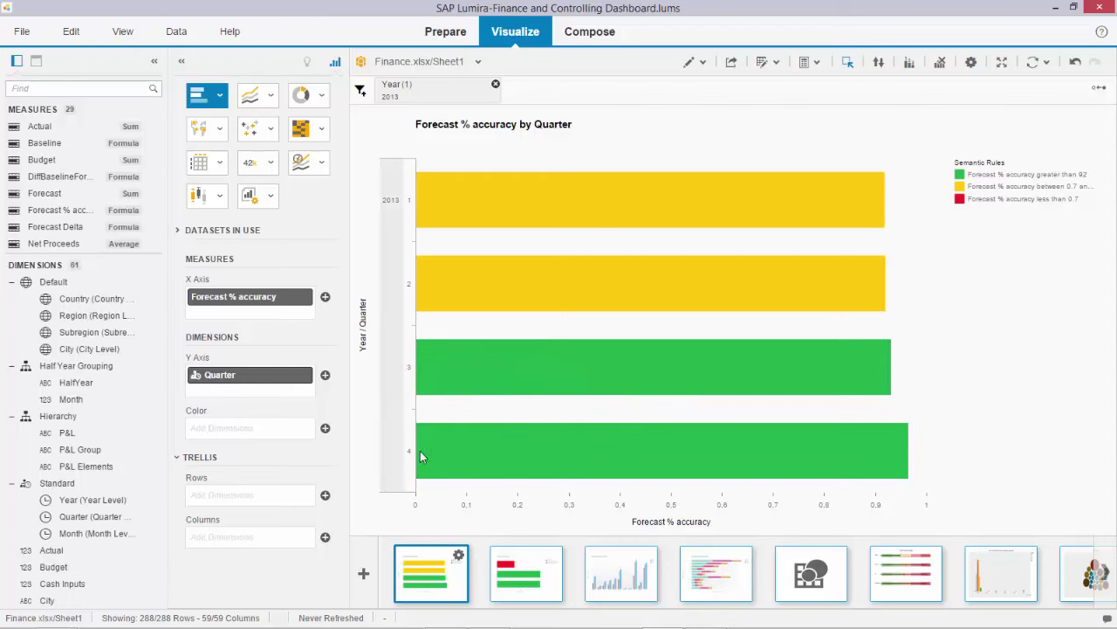
Drill Q4 2013 into months, then drop the Quarter filter to show all 2013 months.
click(411, 456)
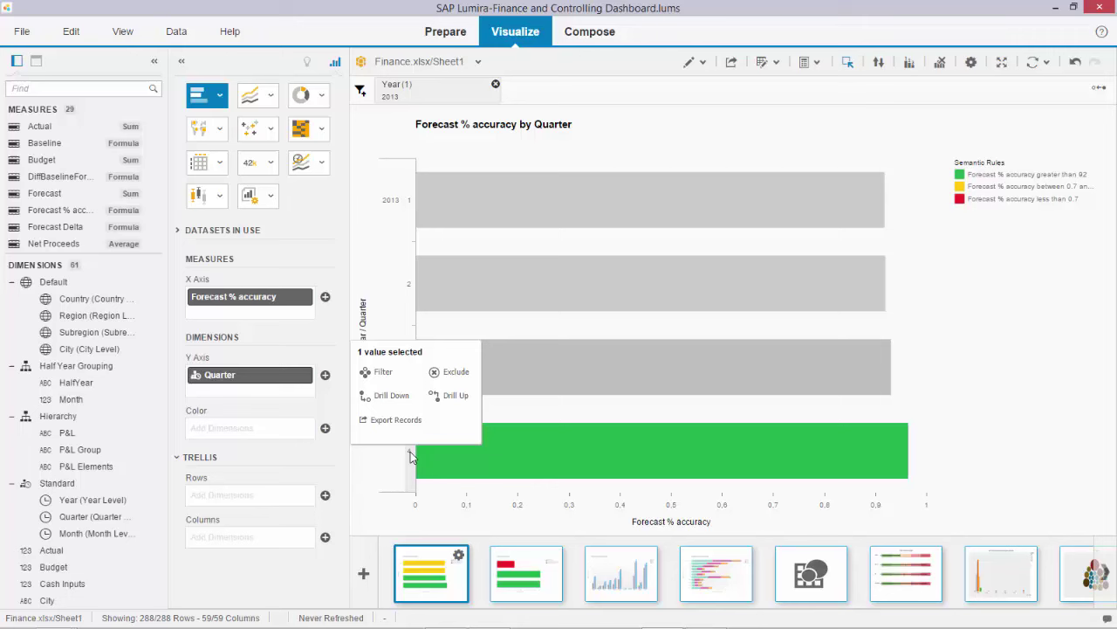
click(403, 400)
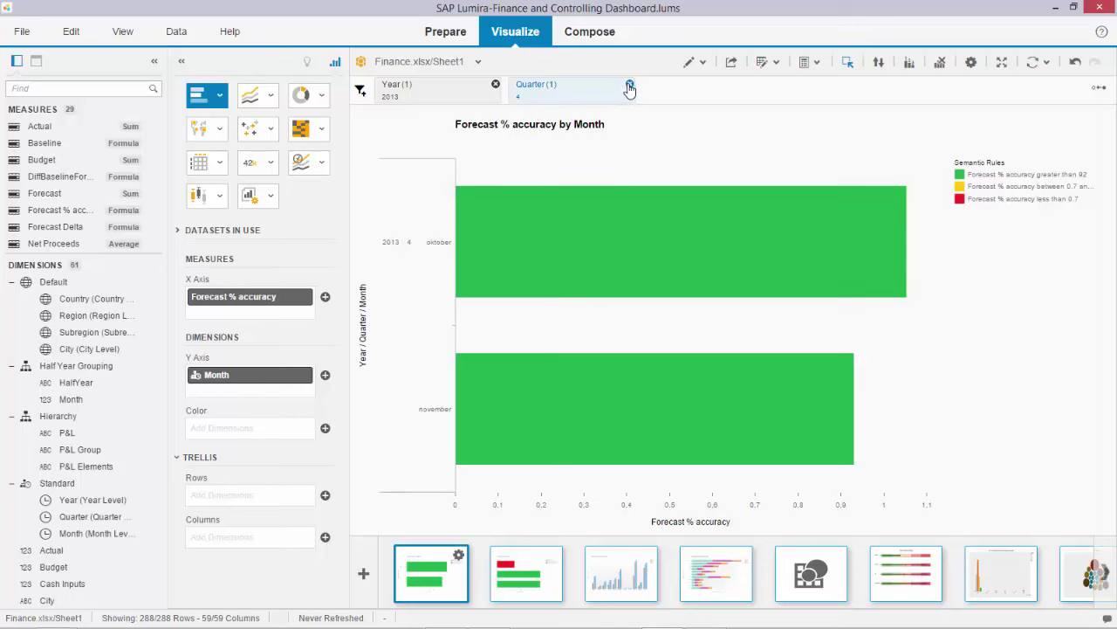
click(629, 86)
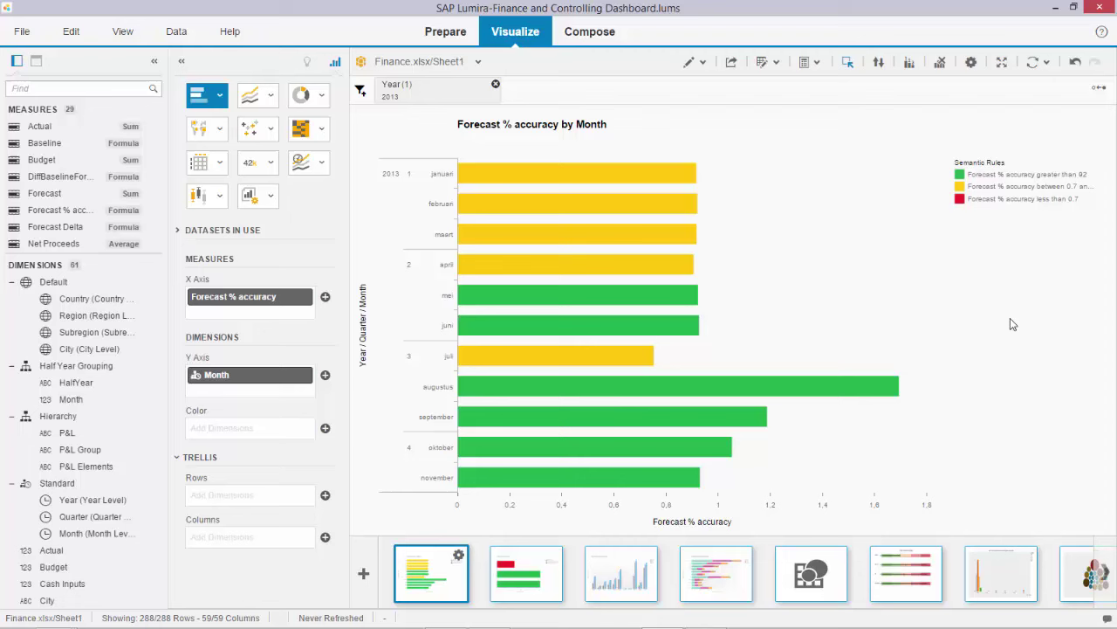
Undo back to accuracy by Year and add Hierarchy (P&L) below Year for Cost/Revenue bars.
key(ctrl+z)
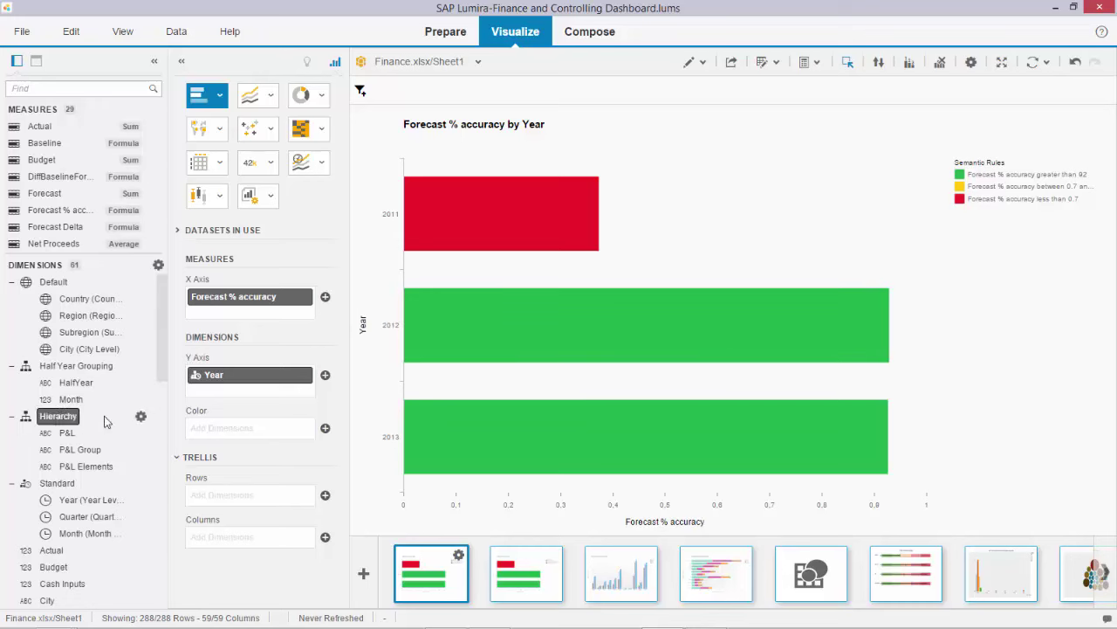
drag(57, 424, 235, 393)
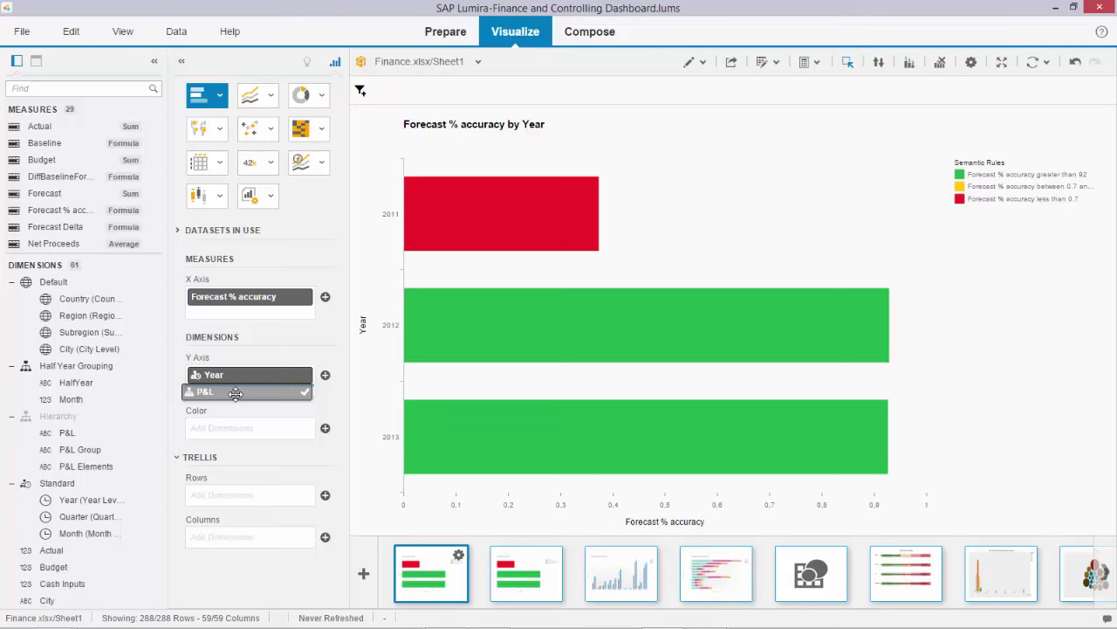
drag(236, 393, 235, 394)
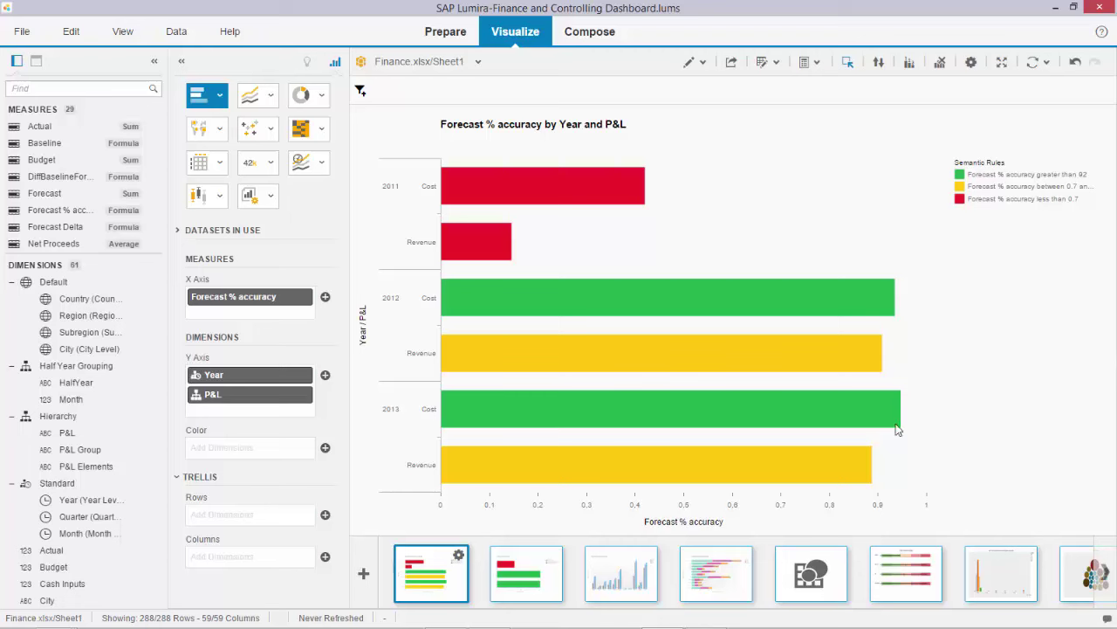
Drill 2013 into quarters, then drill Q2 Cost down to the P&L Group level.
click(390, 410)
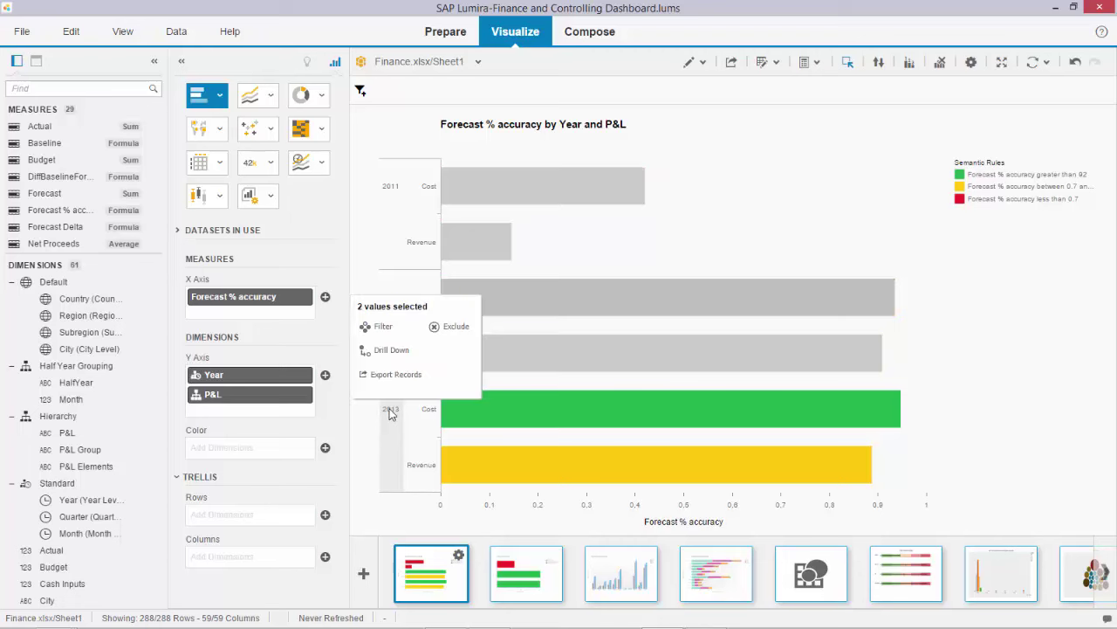
click(398, 353)
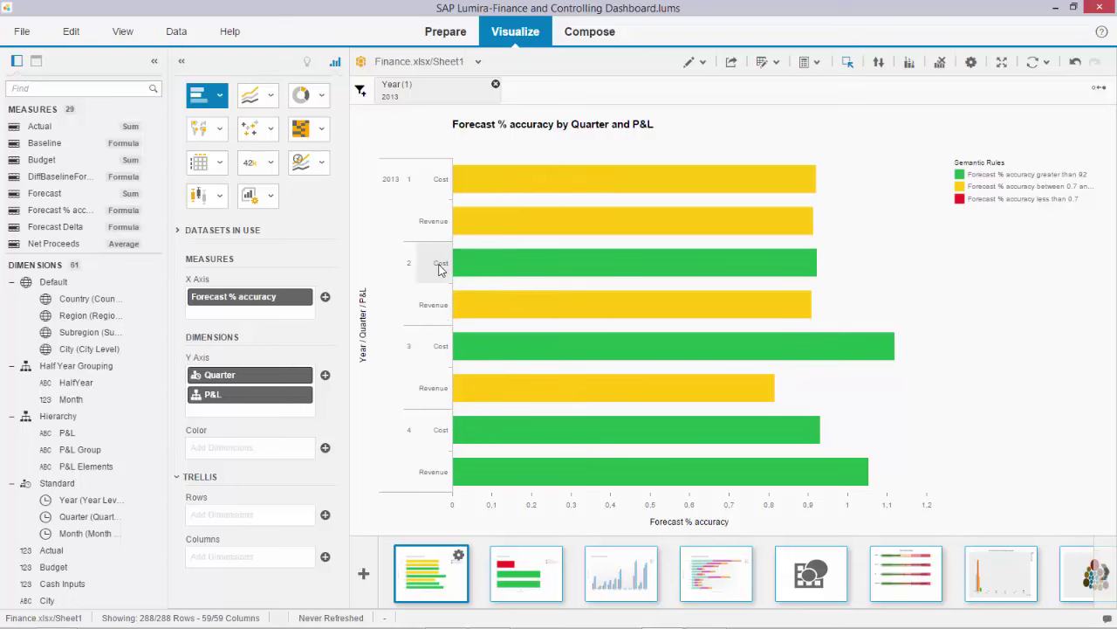
click(440, 269)
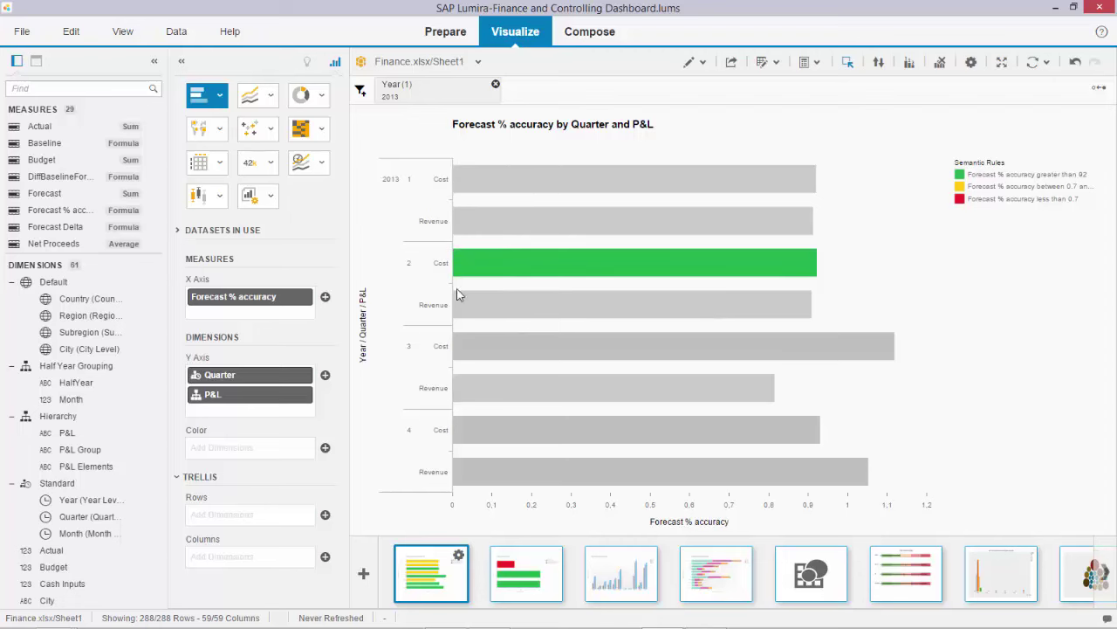
mouse_move(440, 262)
mouse_move(429, 212)
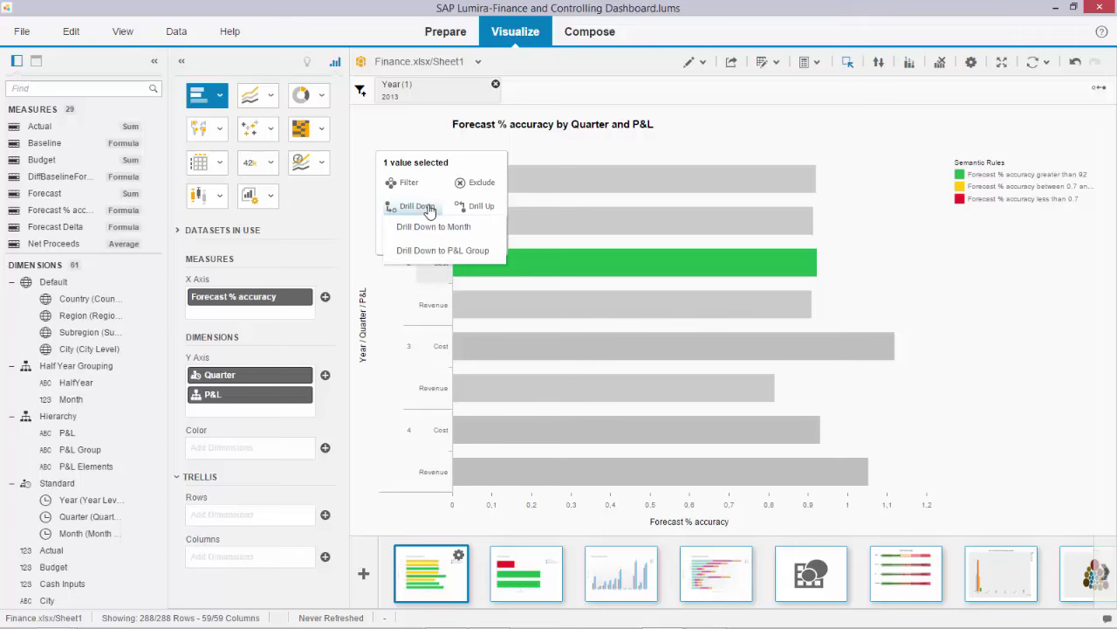
click(443, 251)
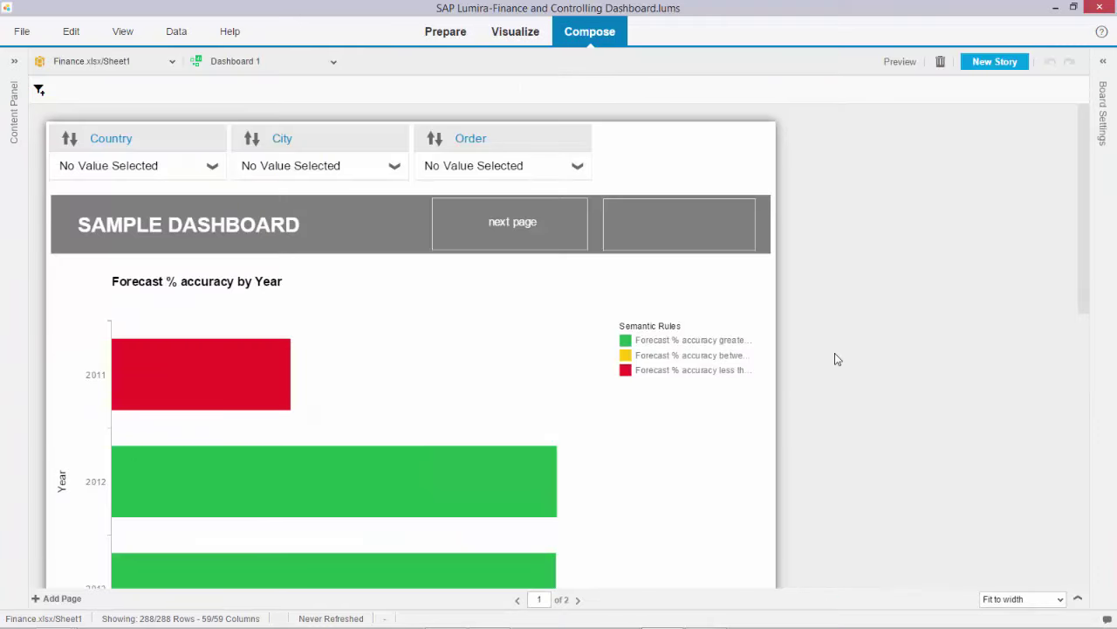
Scroll through Dashboard 1 to check the colour-coded accuracy charts, then return to the top.
scroll(835, 359, down, 10)
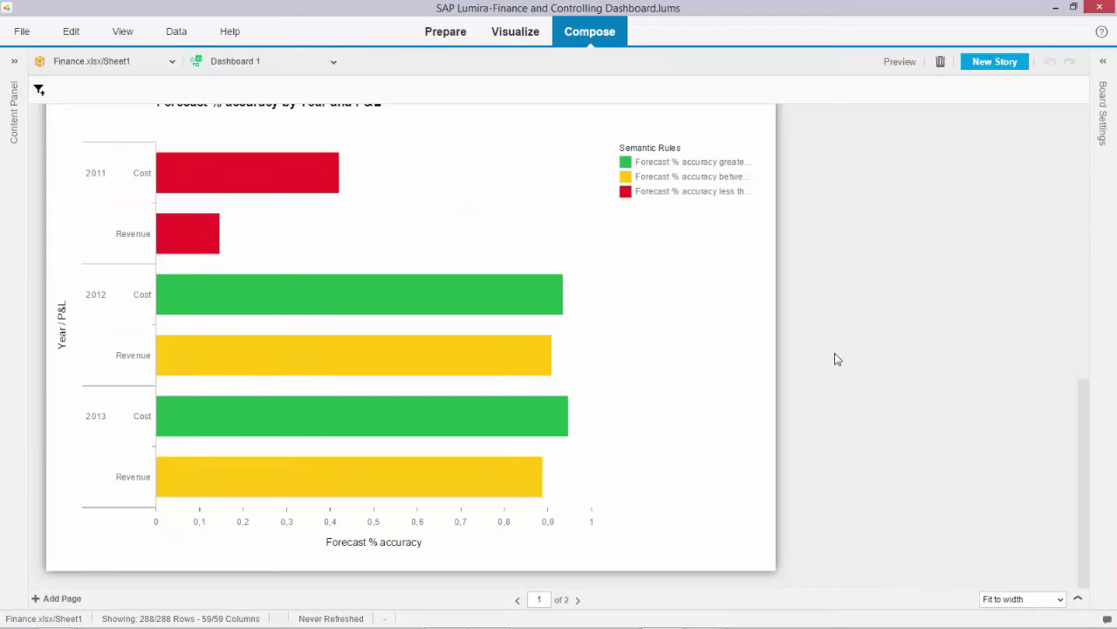
scroll(834, 353, up, 10)
scroll(835, 354, down, 2)
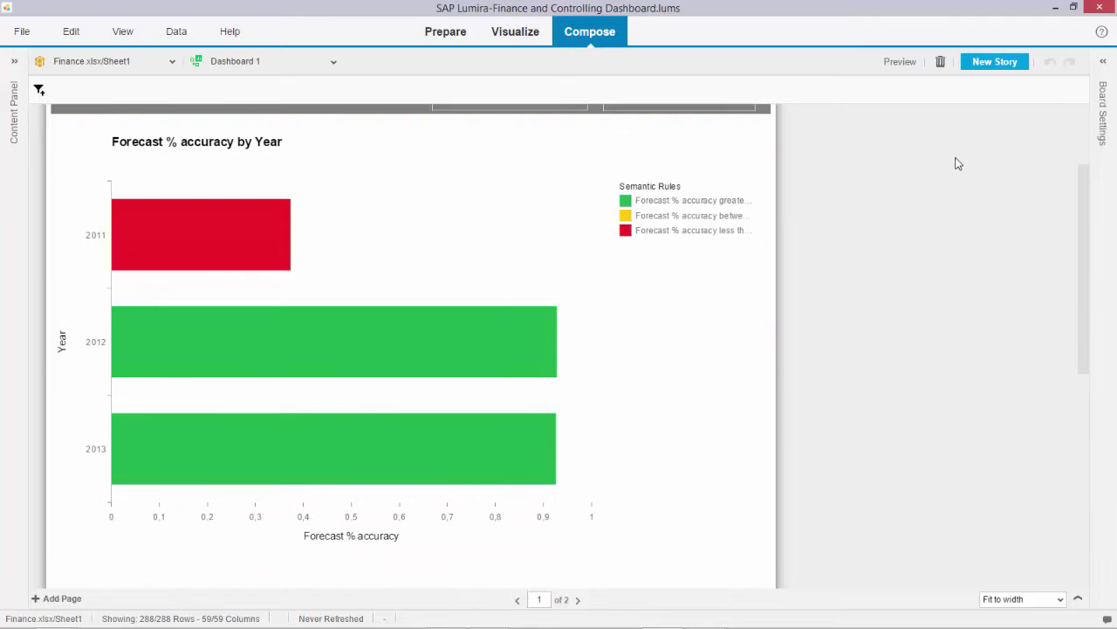
scroll(905, 364, down, 5)
scroll(881, 362, down, 2)
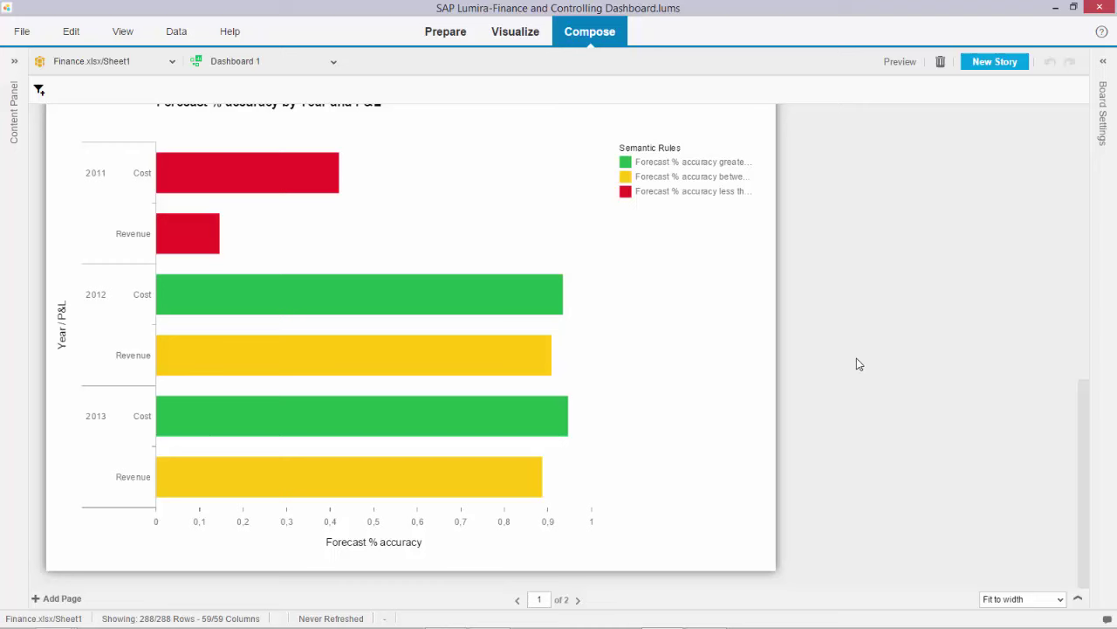
scroll(887, 391, up, 12)
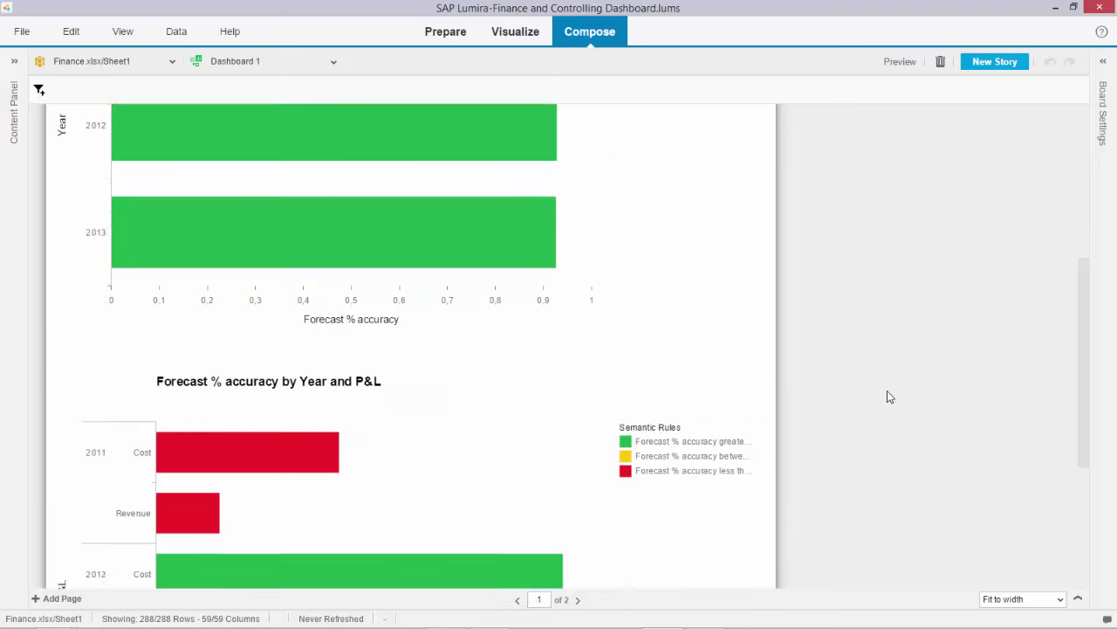
scroll(887, 391, up, 2)
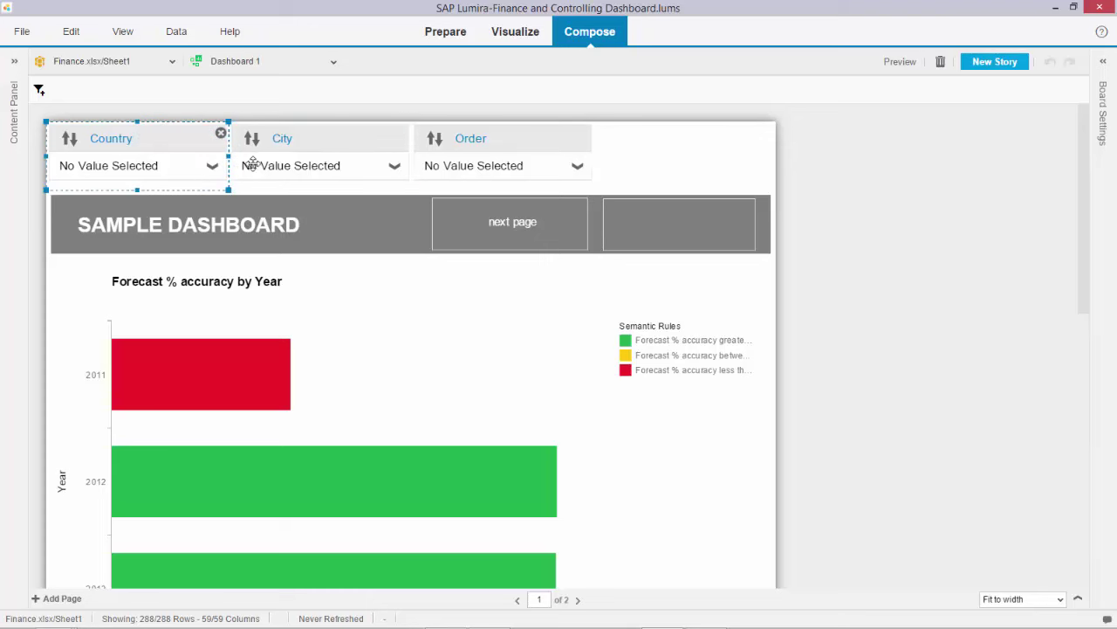
Preview the Dashboard 1 story as viewers will see it.
click(900, 61)
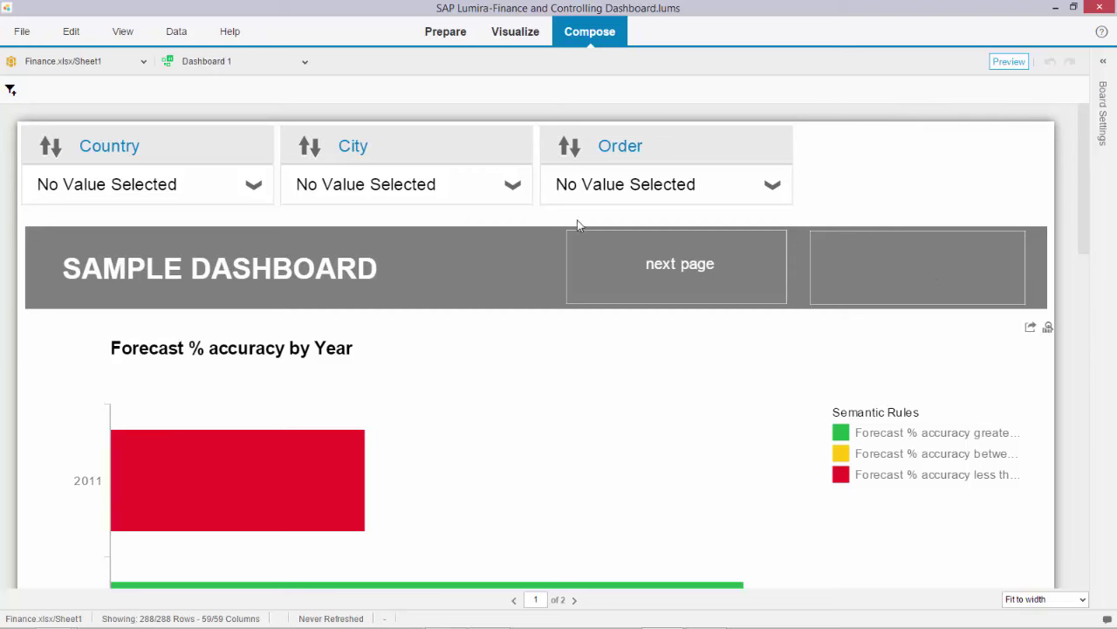
scroll(553, 294, down, 2)
scroll(553, 294, up, 2)
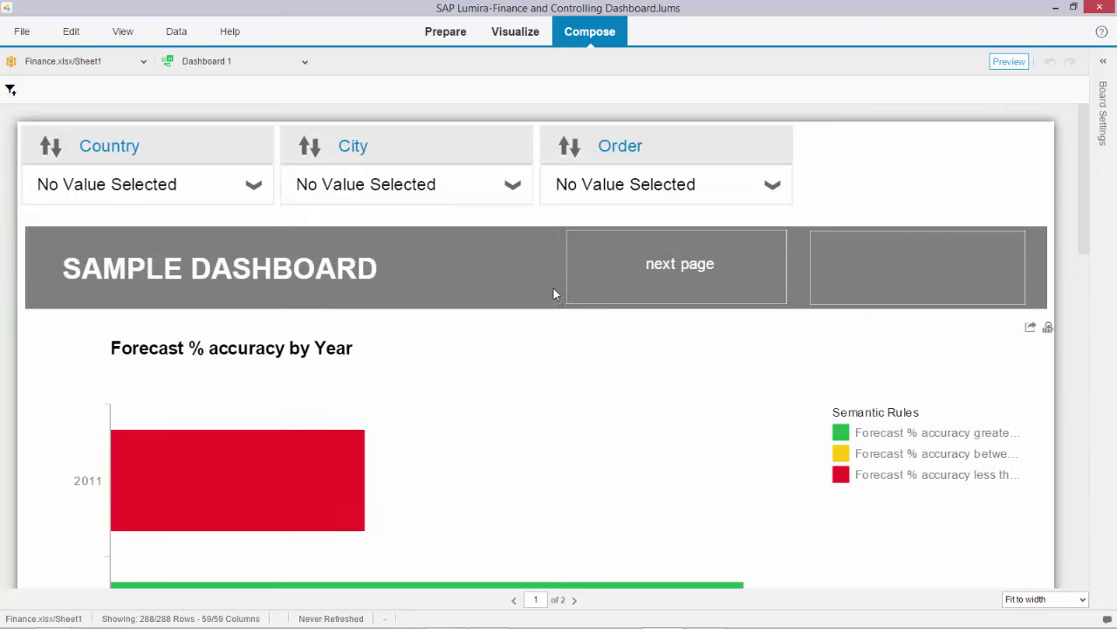
Review the Country, City and Order filter value lists without selecting anything.
click(250, 186)
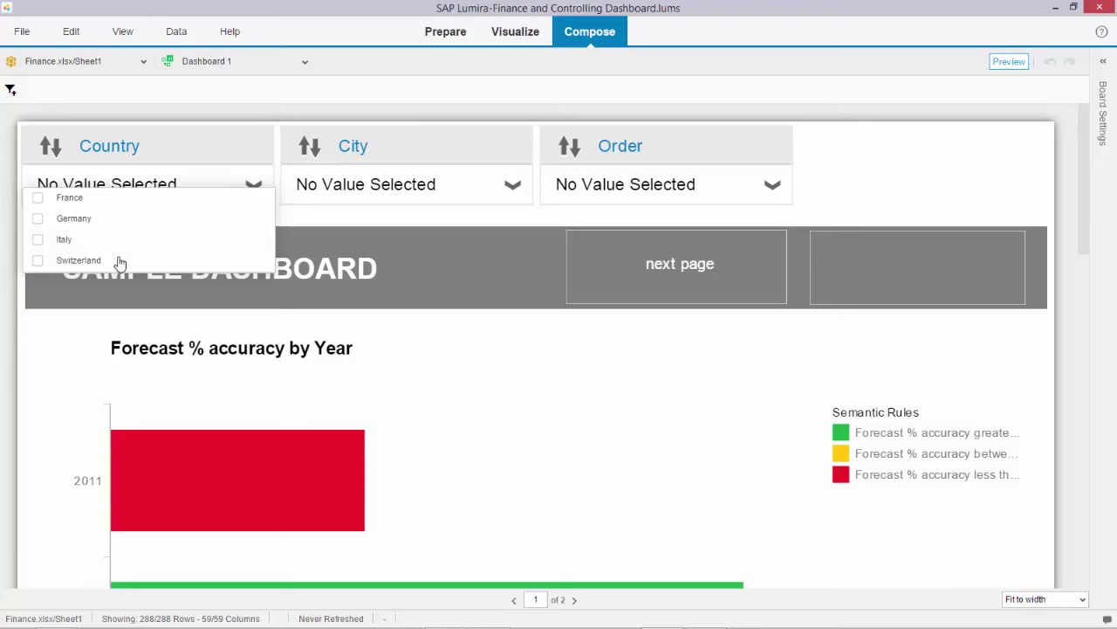
click(519, 191)
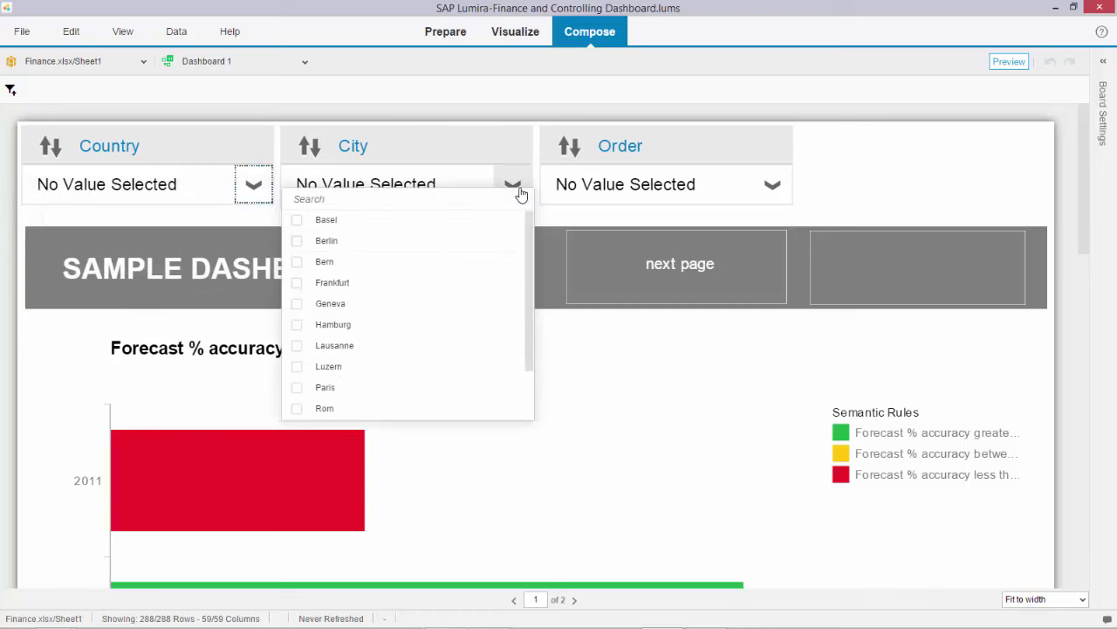
drag(529, 244, 534, 219)
click(773, 188)
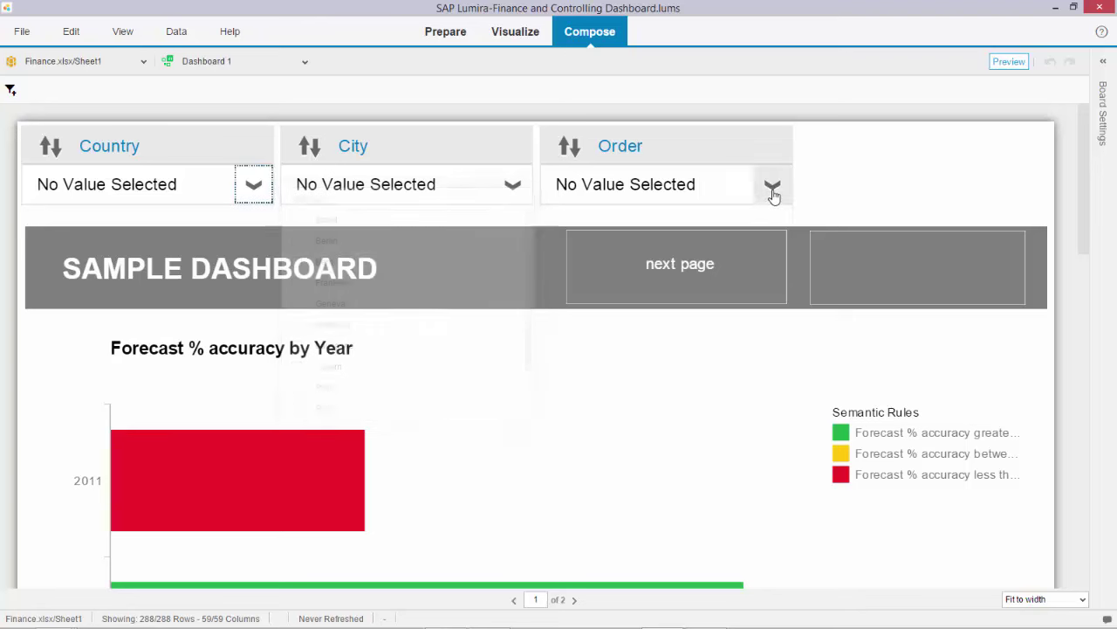
drag(790, 230, 838, 187)
click(838, 187)
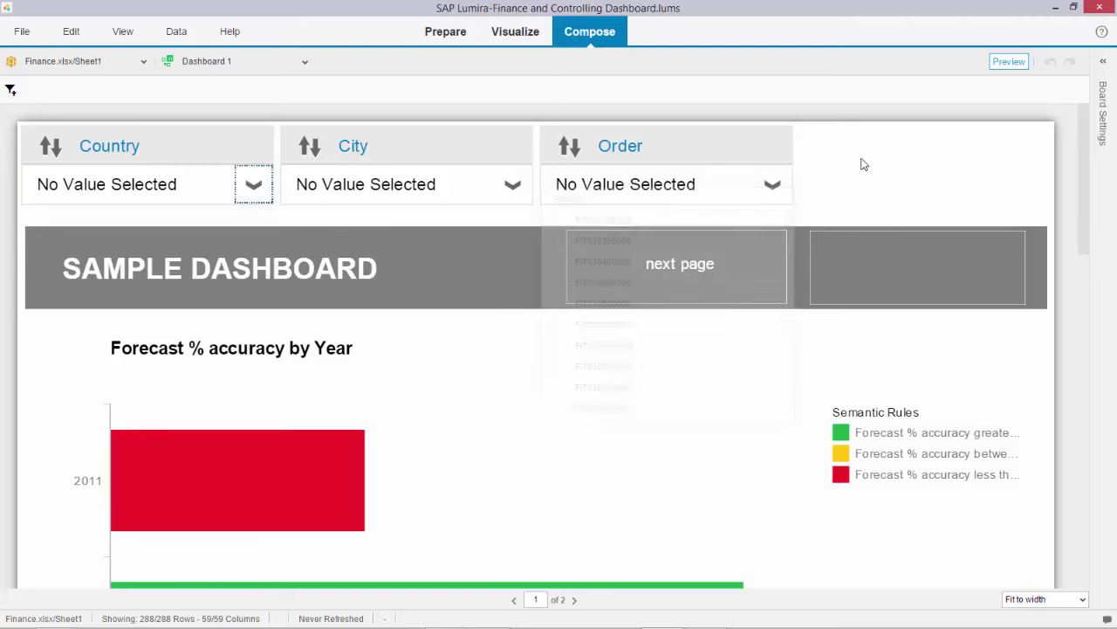
scroll(581, 403, down, 3)
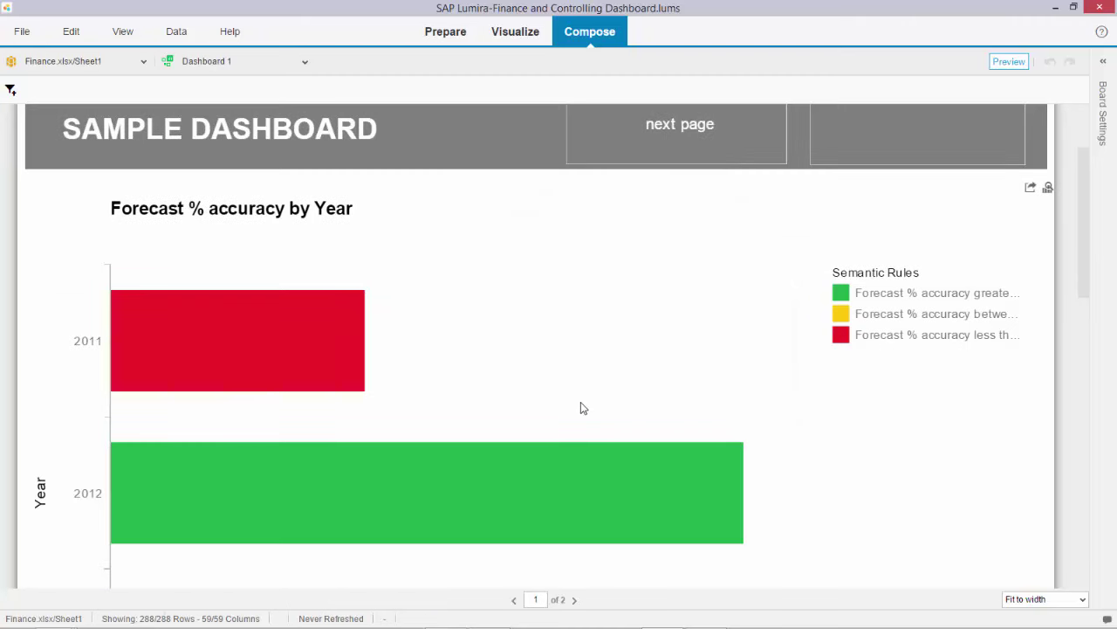
mouse_move(150, 465)
scroll(149, 464, up, 3)
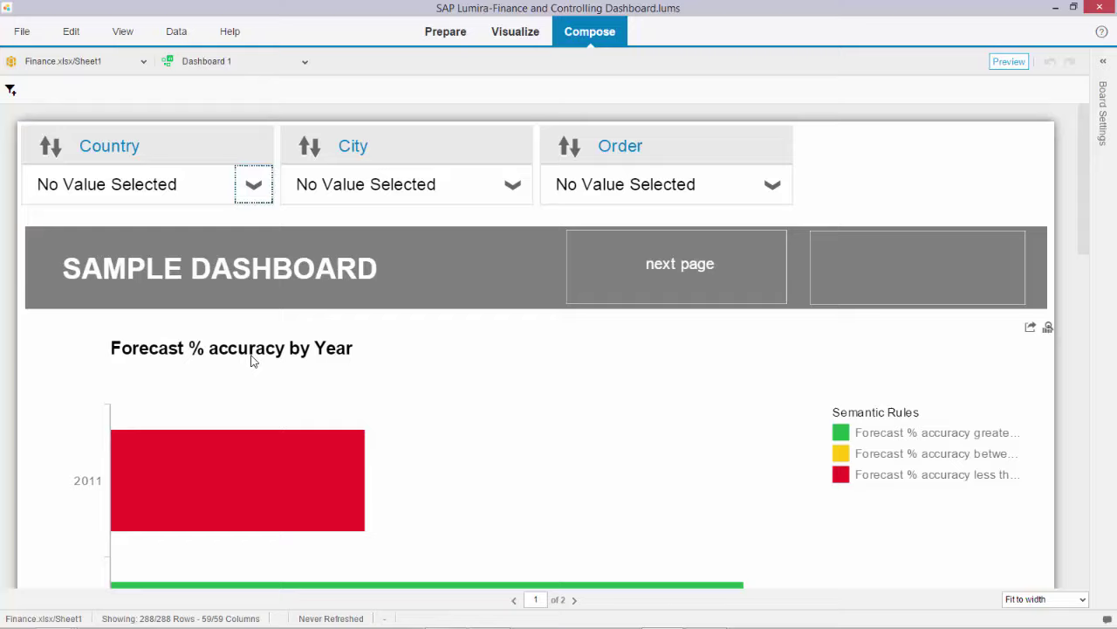
scroll(251, 353, down, 3)
Drill 2011 down into quarters, leaving only France in the Country filter.
click(85, 342)
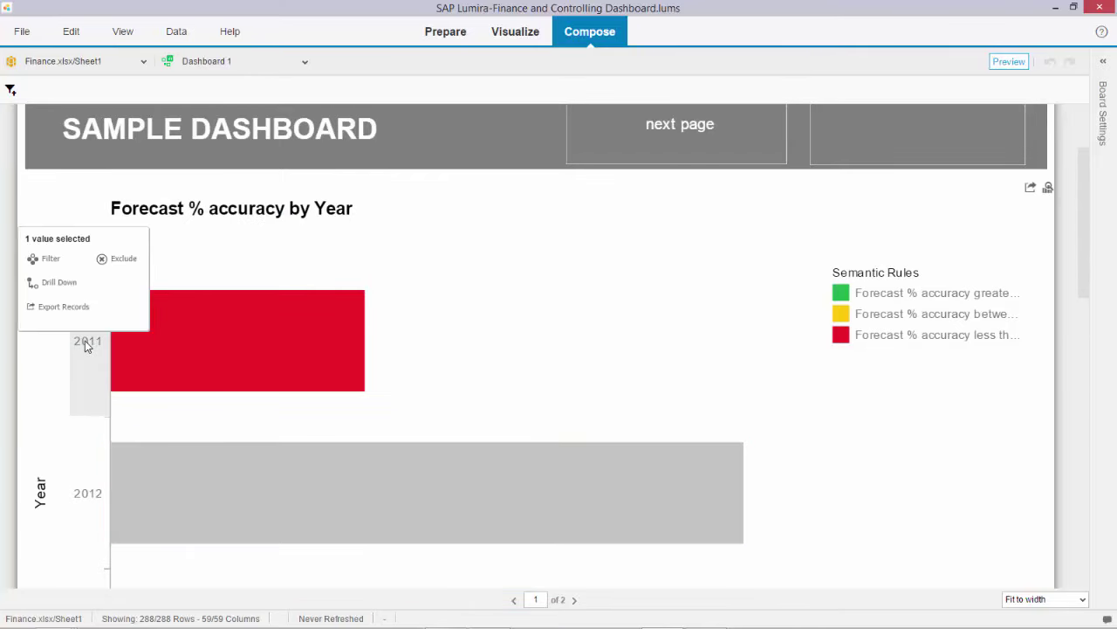
click(63, 284)
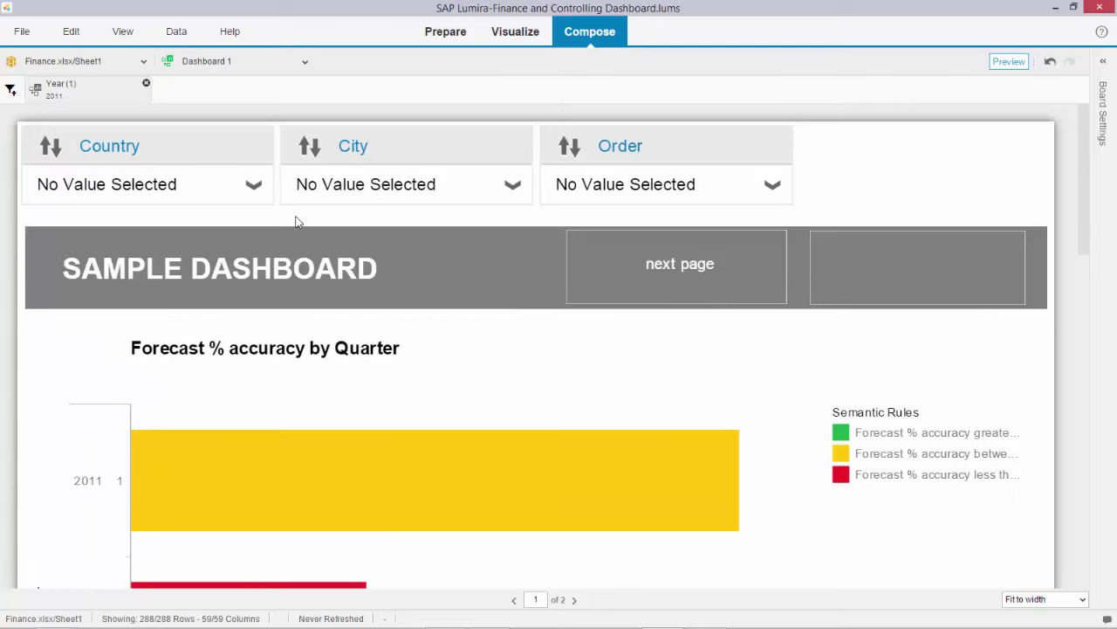
click(253, 186)
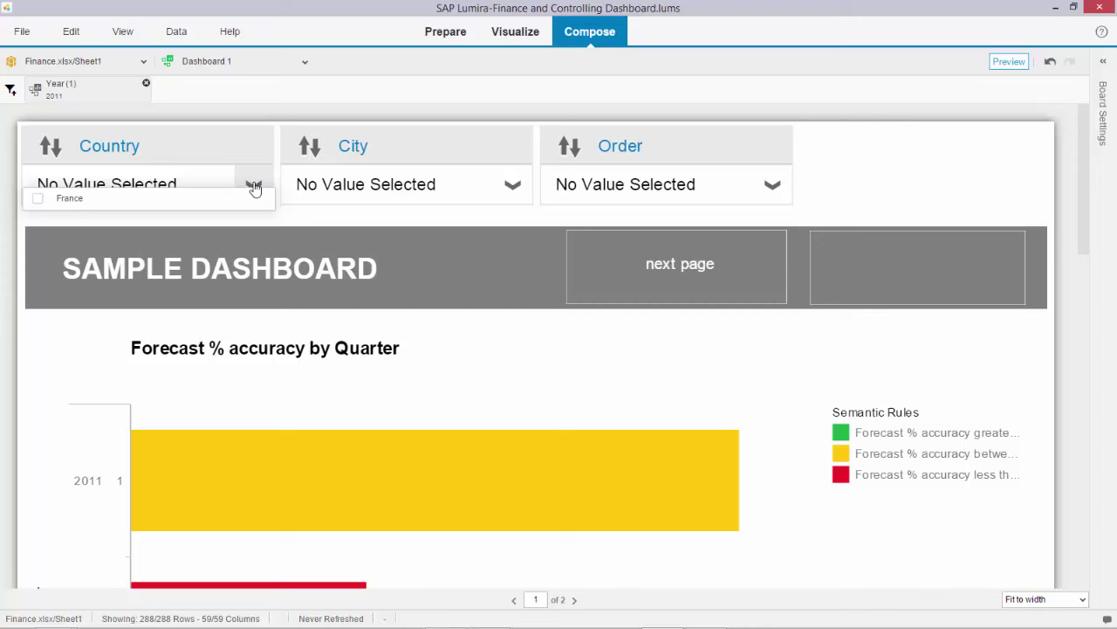
Check the cascaded City and Order lists, with cities now narrowed to Paris and Toulouse.
click(513, 192)
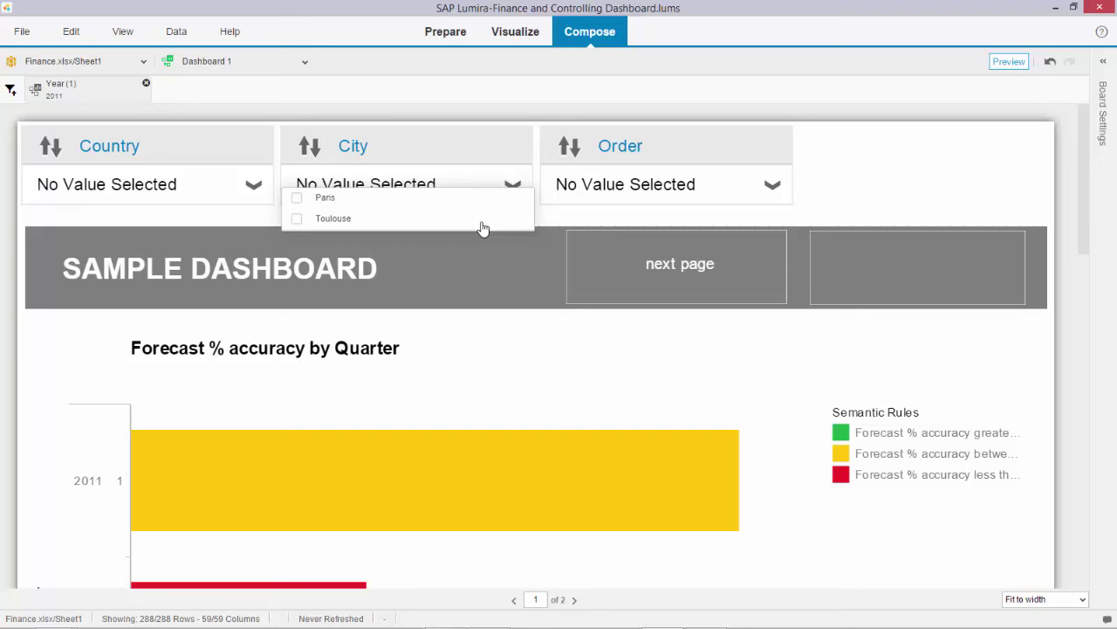
click(777, 189)
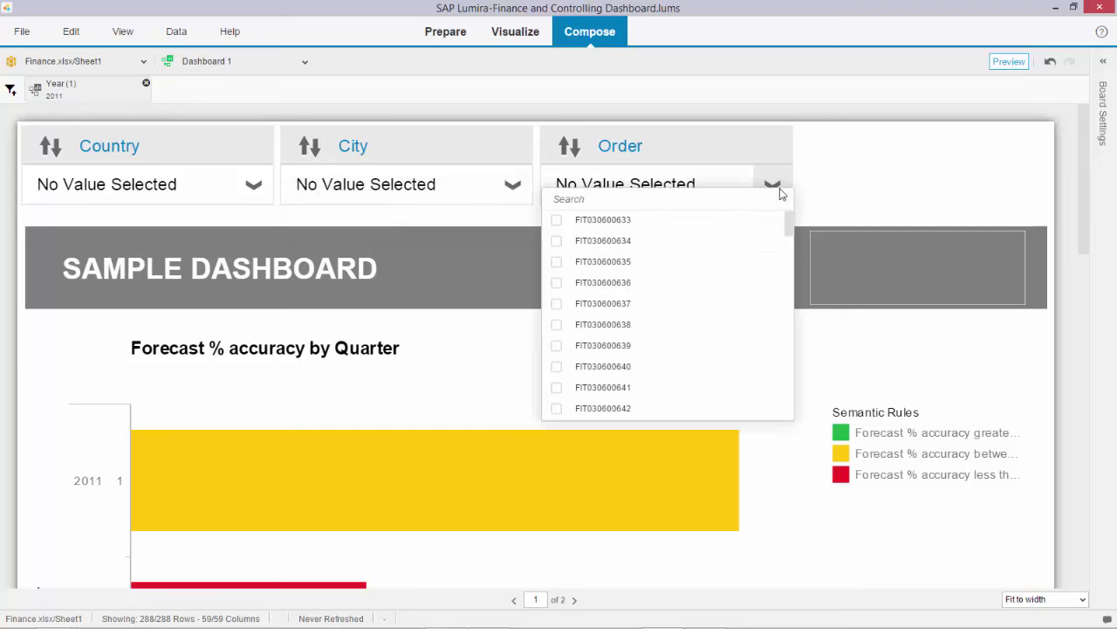
mouse_move(788, 220)
mouse_down()
mouse_move(789, 299)
mouse_move(789, 223)
mouse_up()
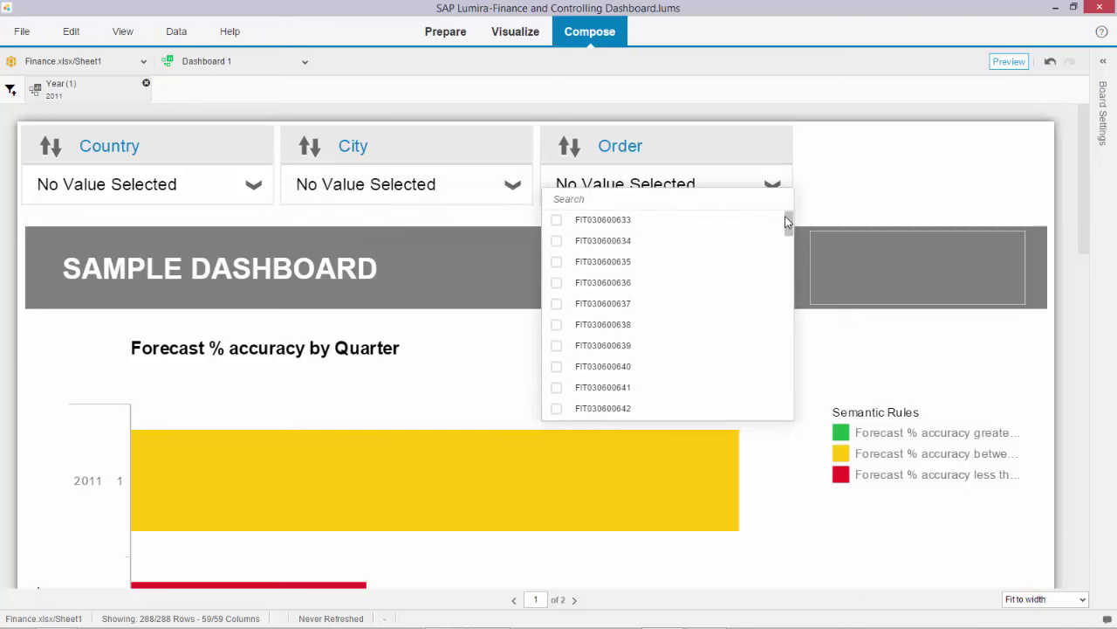
click(863, 182)
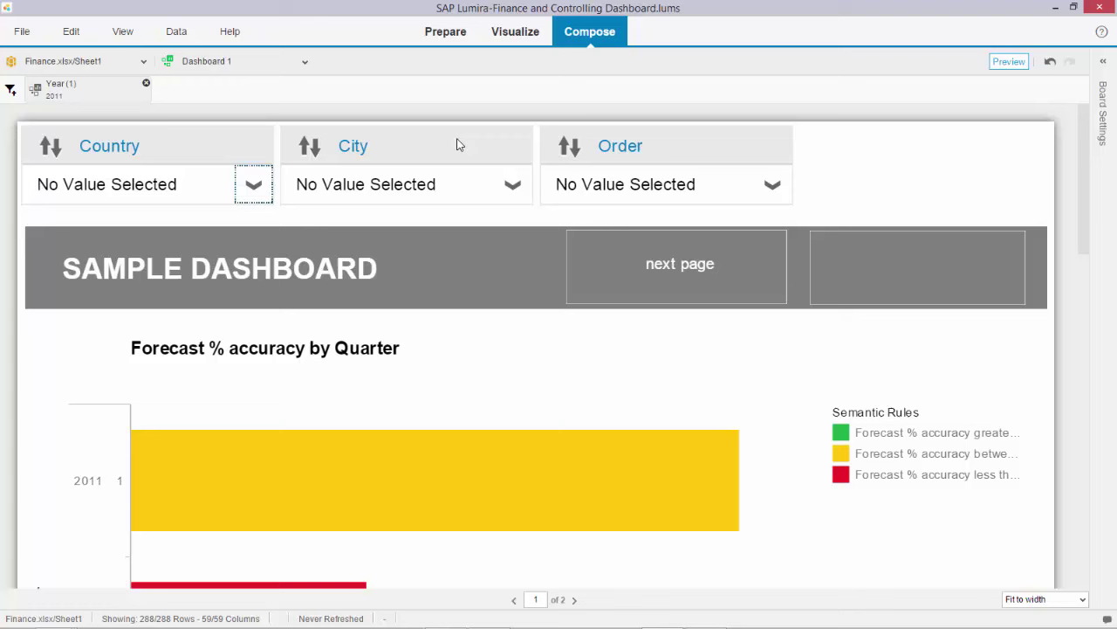
click(512, 184)
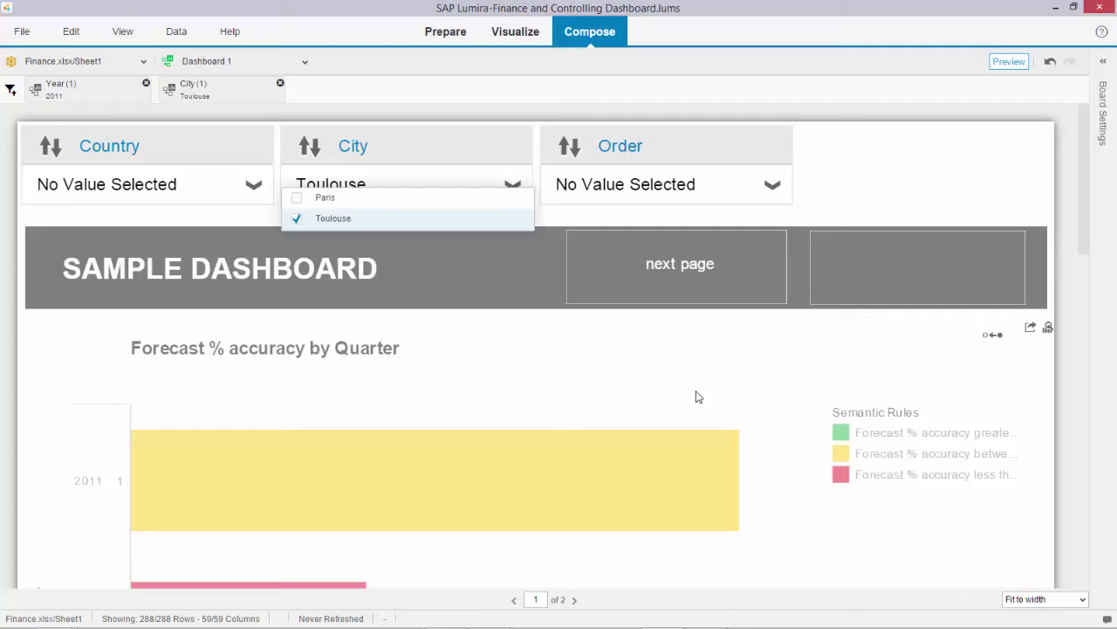
scroll(695, 397, down, 5)
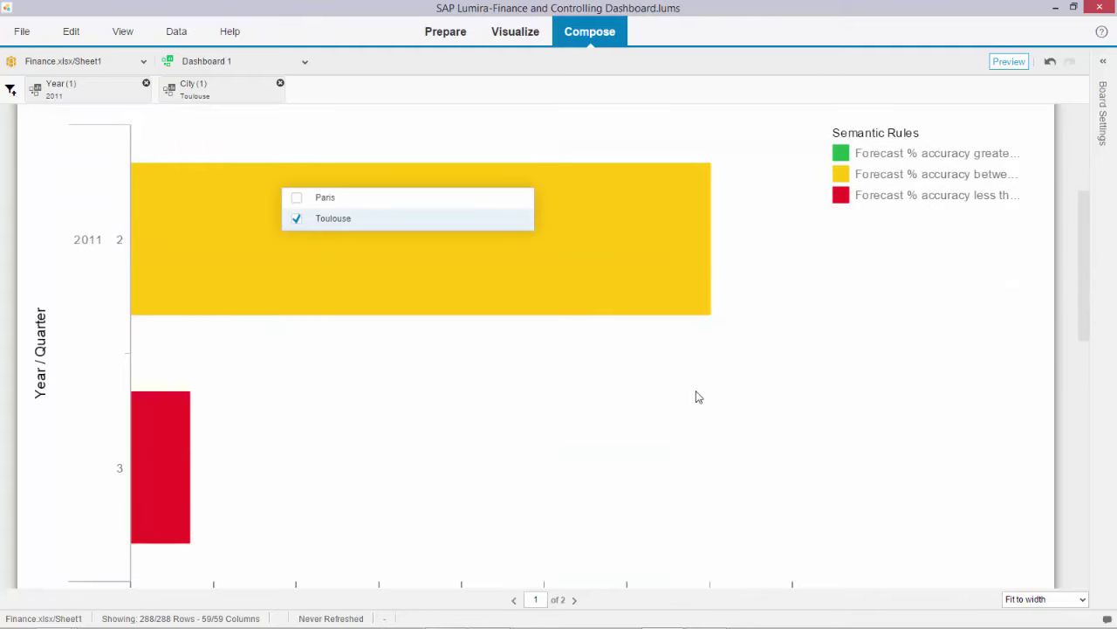
scroll(696, 397, up, 3)
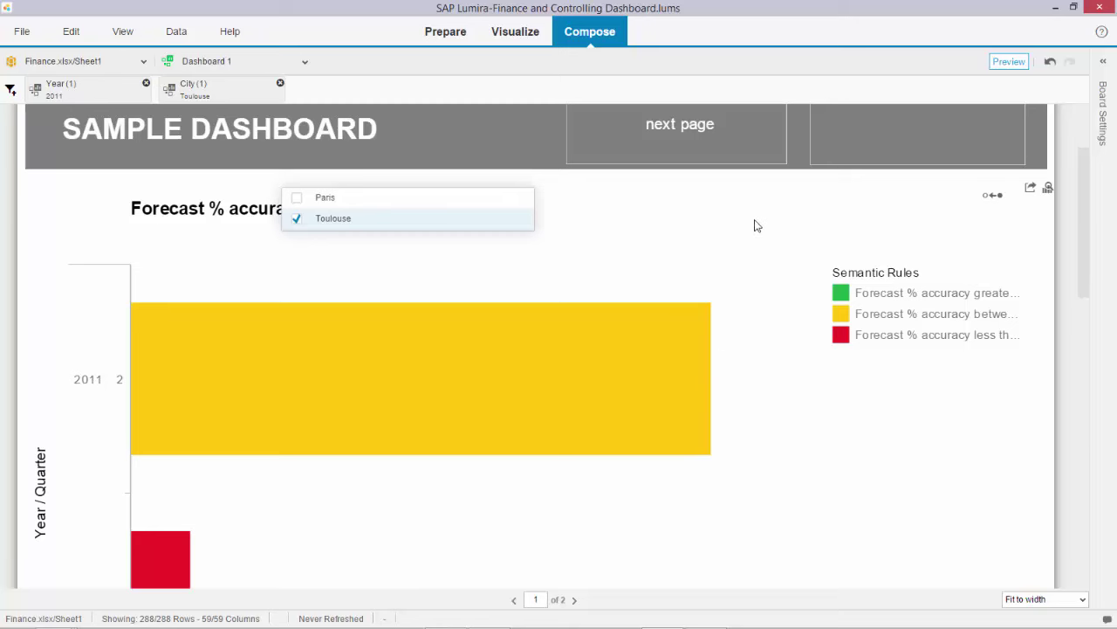
scroll(720, 259, up, 3)
Select orders FIT030600710, 708, 706, 705, 704 and 703 in the Order filter.
click(773, 186)
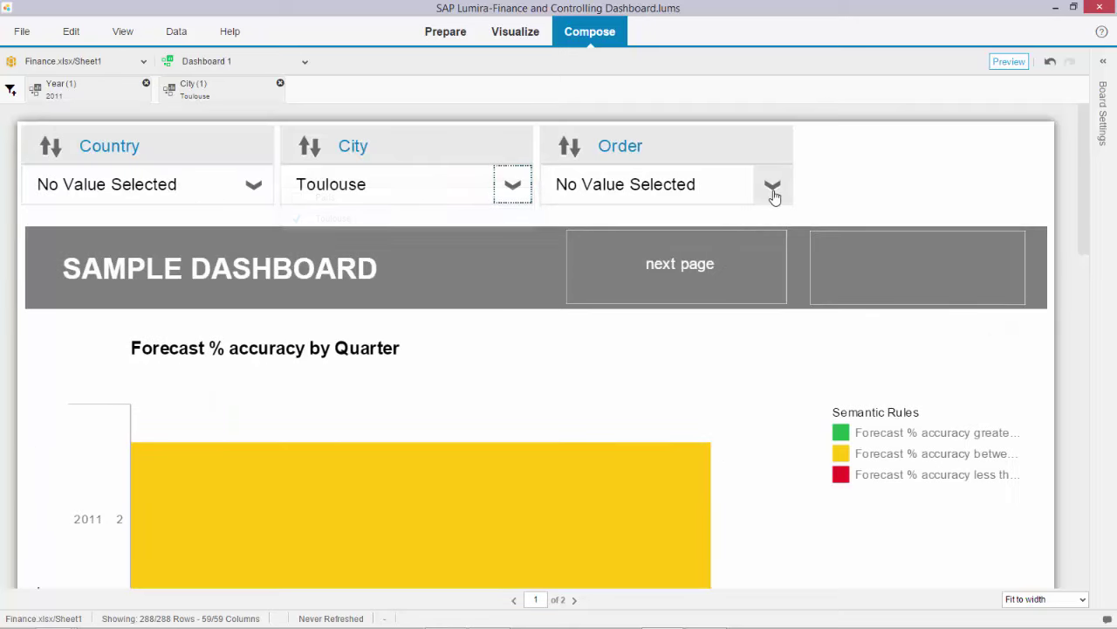
drag(790, 235, 800, 289)
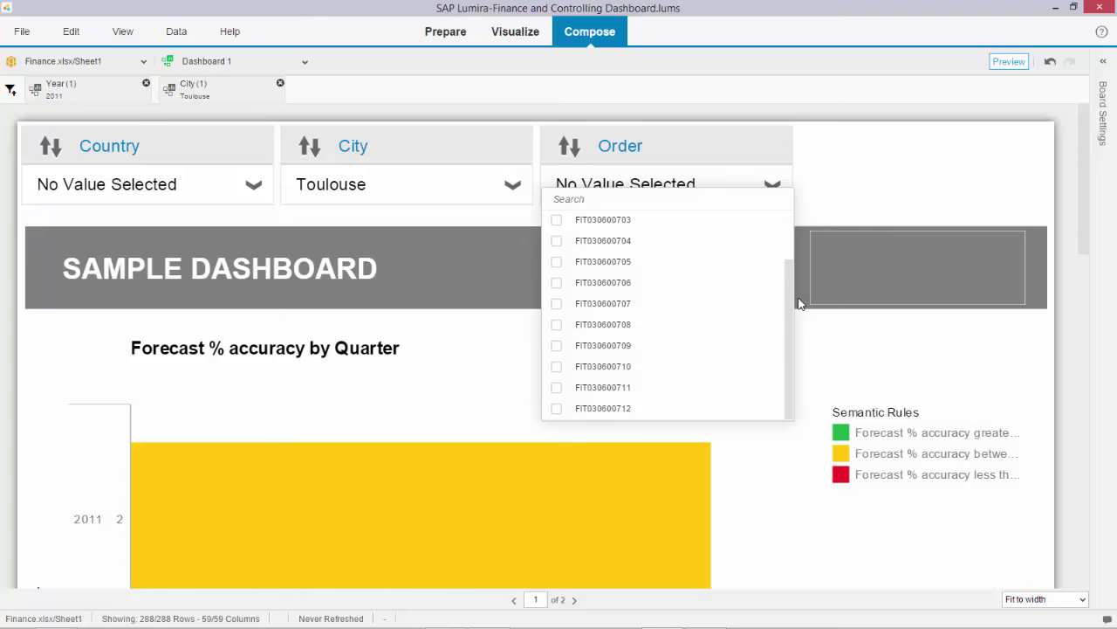
click(557, 366)
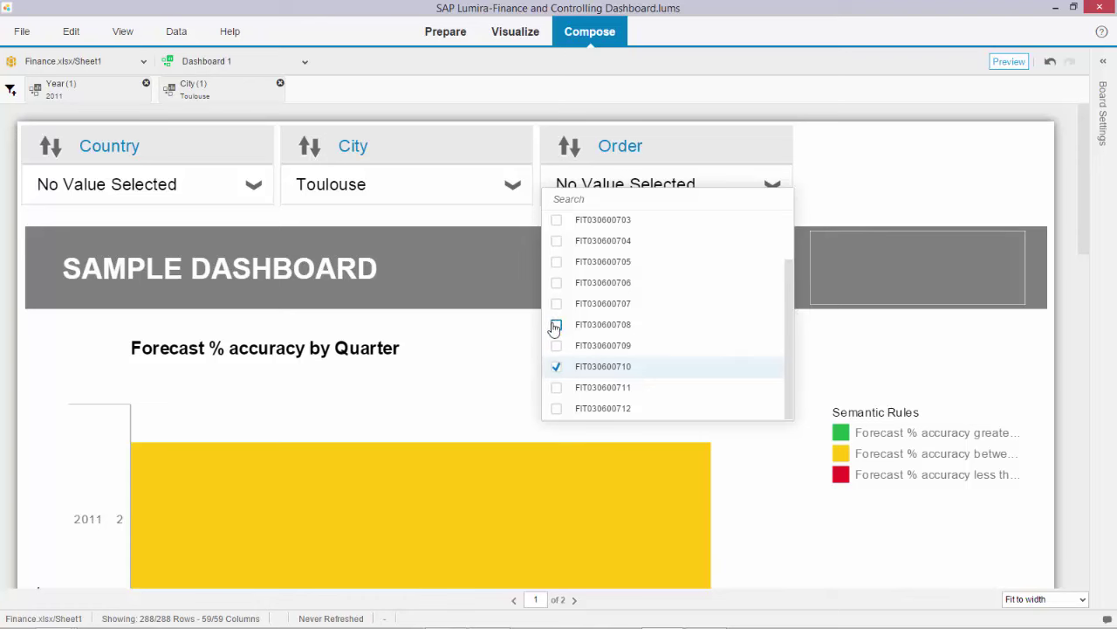
click(557, 325)
click(557, 282)
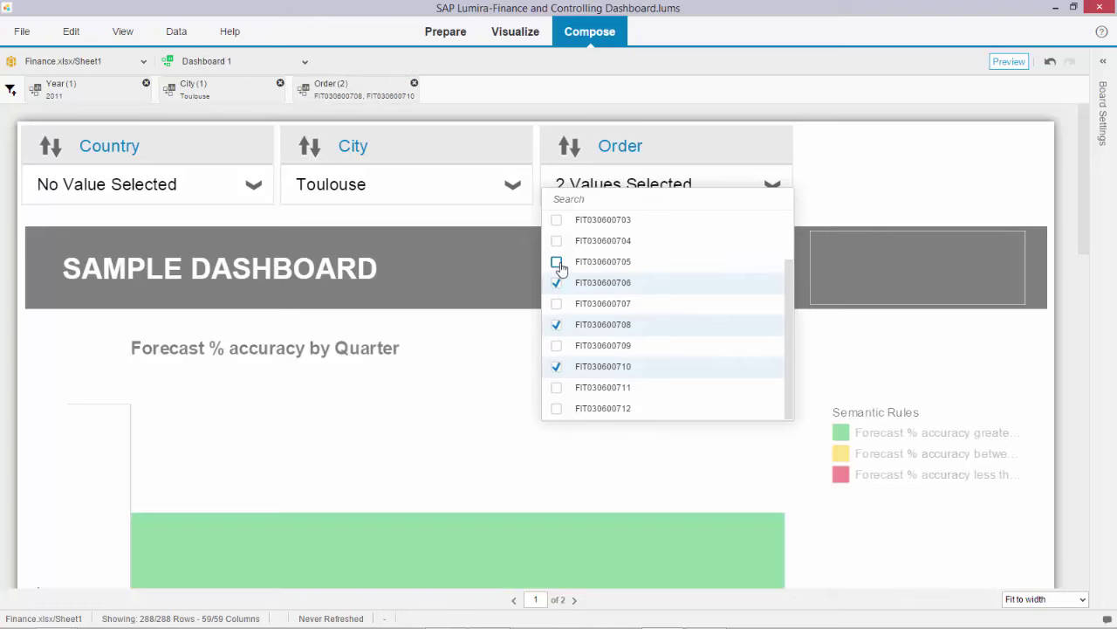
click(557, 261)
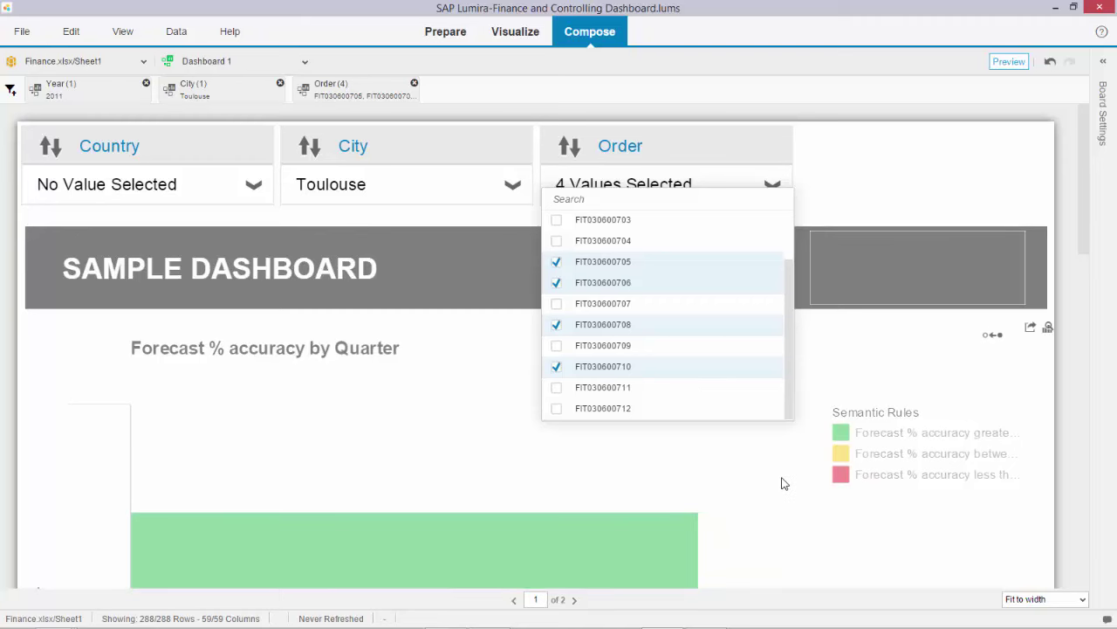
scroll(783, 484, down, 6)
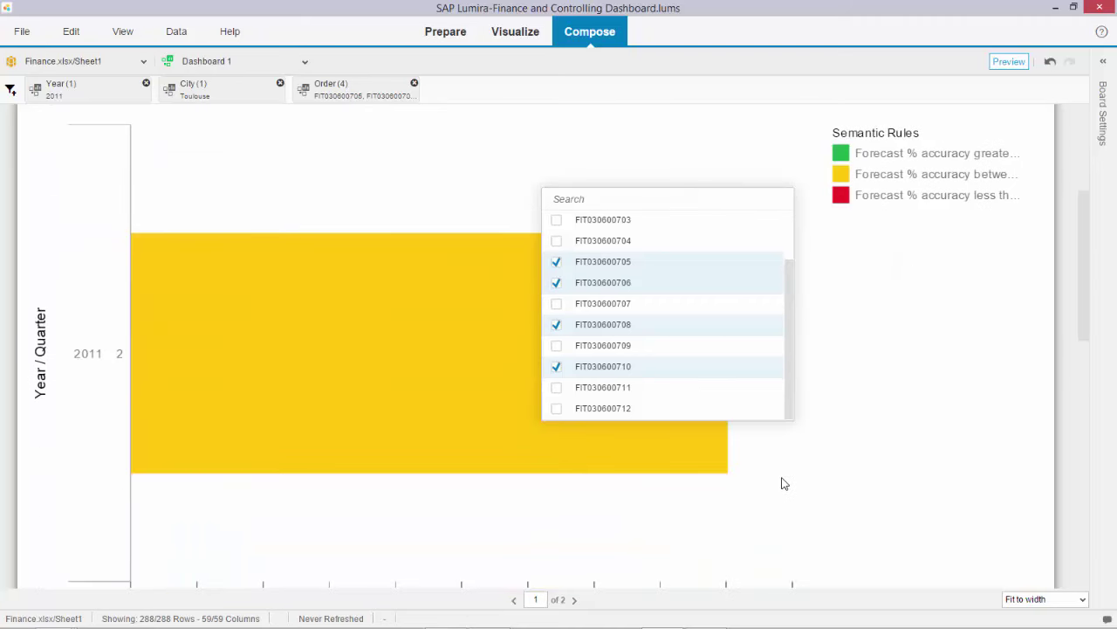
scroll(783, 484, up, 2)
click(556, 240)
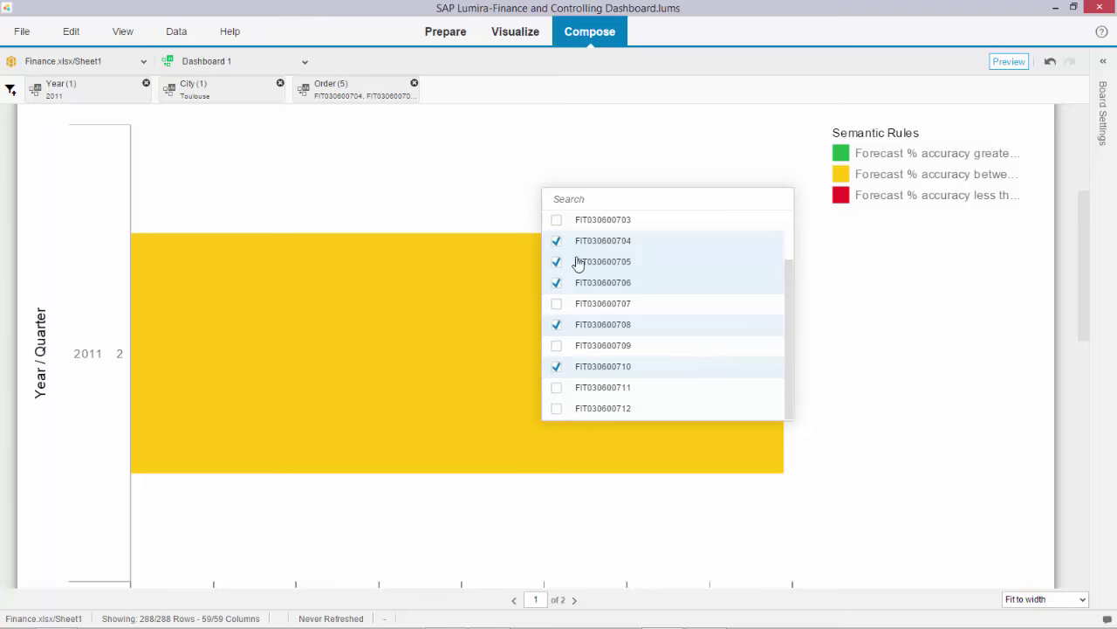
click(556, 220)
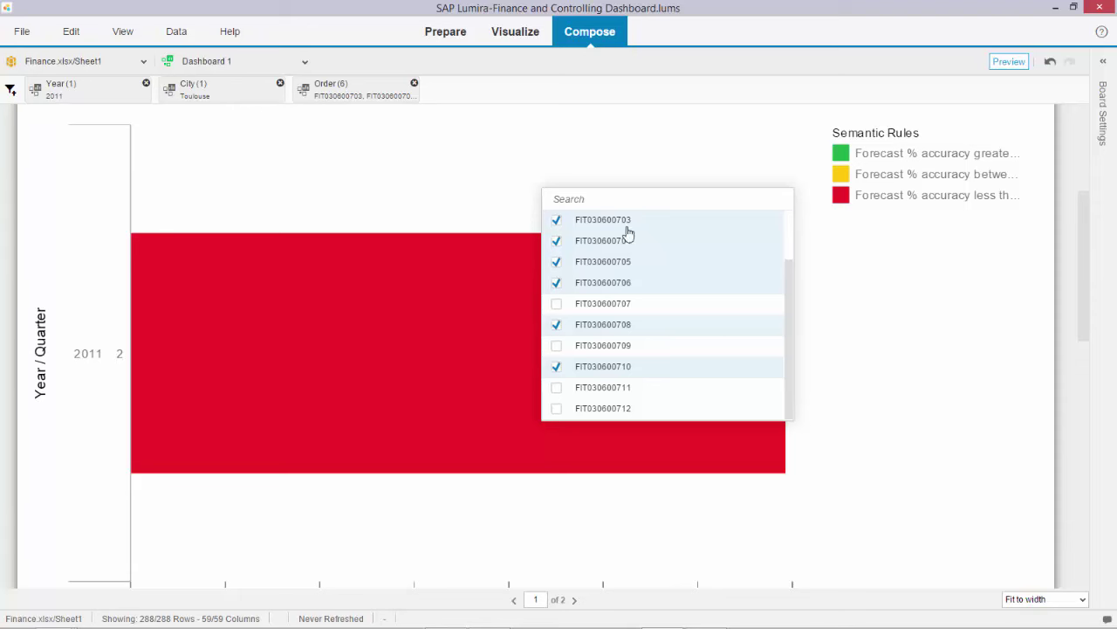
scroll(297, 167, up, 3)
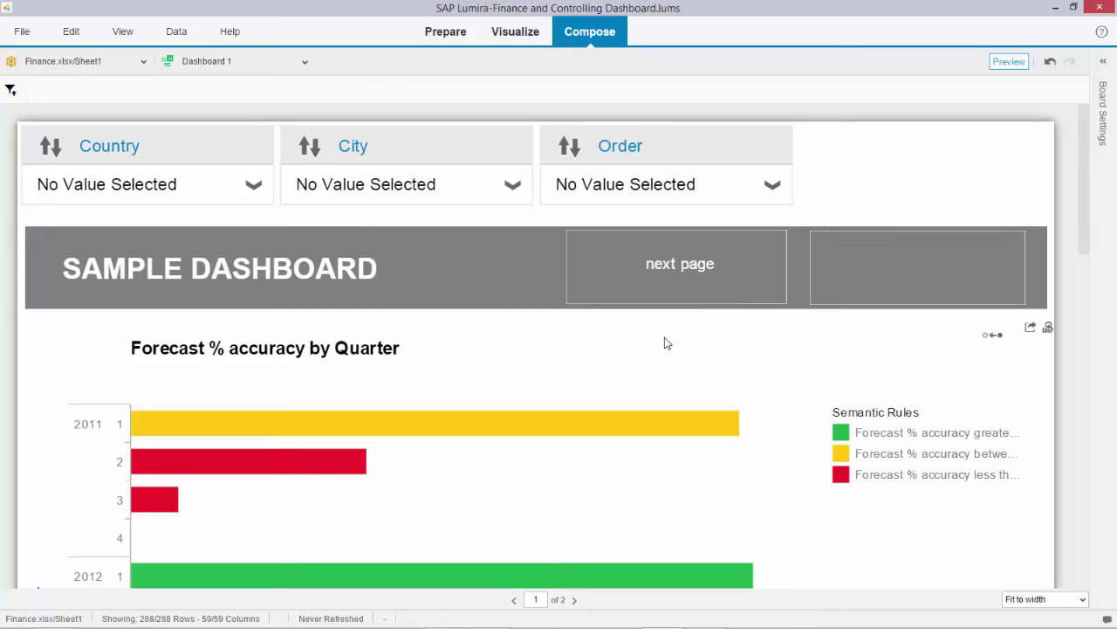
Scroll through the dashboard to review the colour-coded accuracy charts.
scroll(366, 215, down, 10)
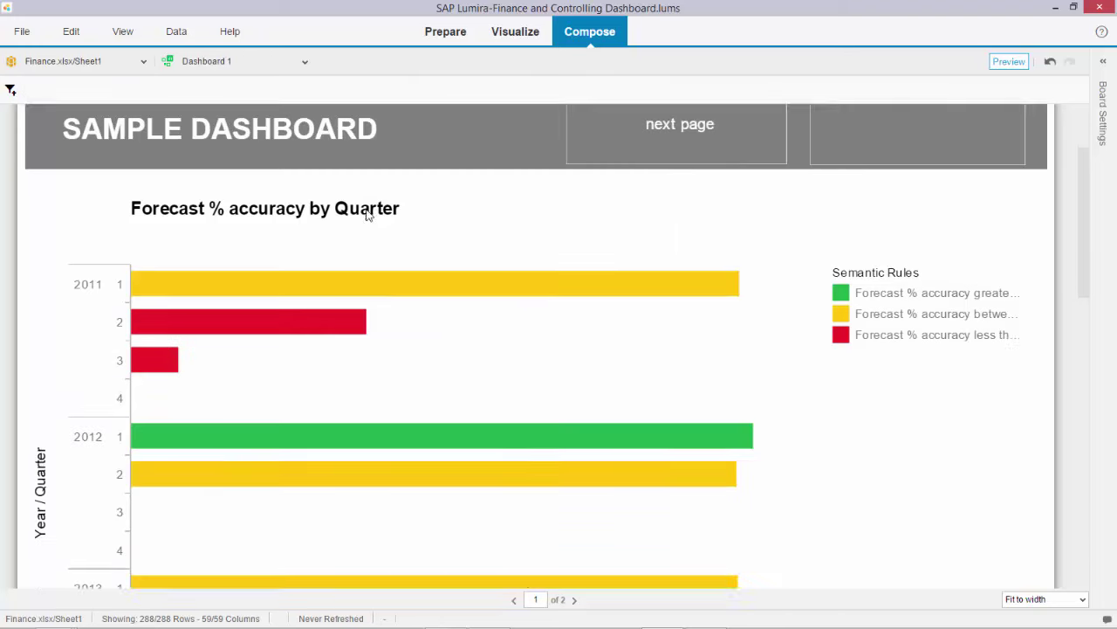
scroll(366, 215, down, 2)
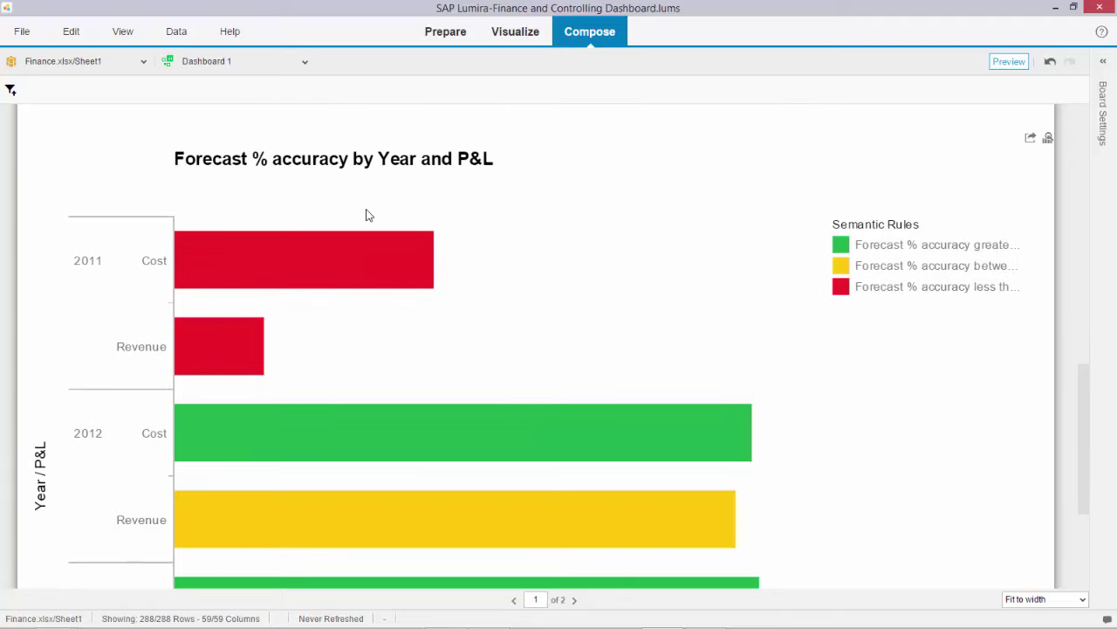
scroll(367, 214, down, 2)
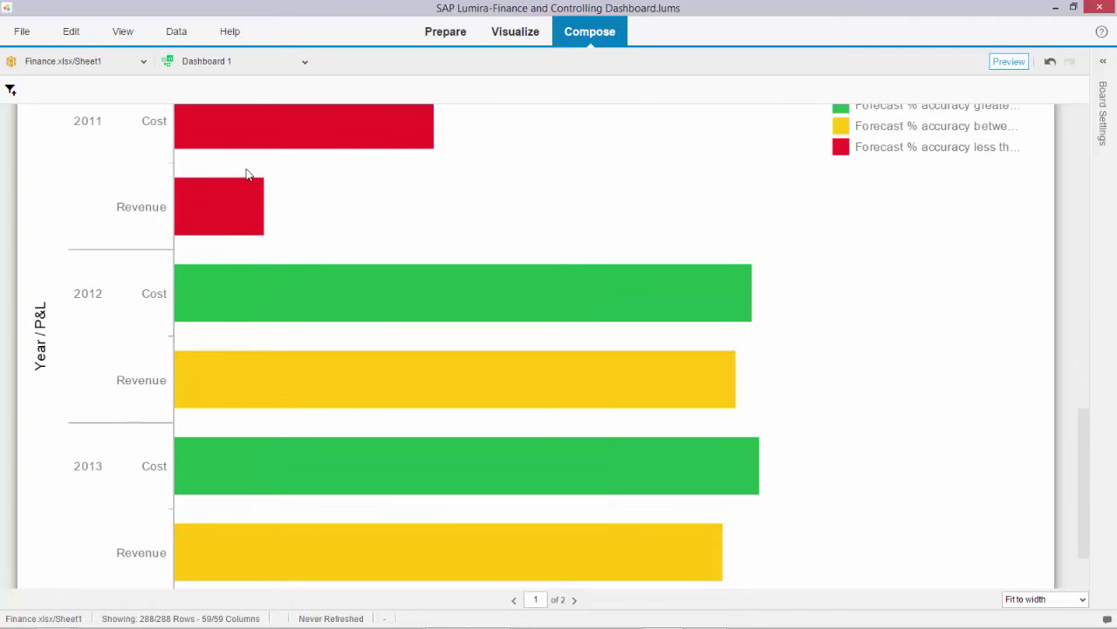
scroll(247, 174, up, 14)
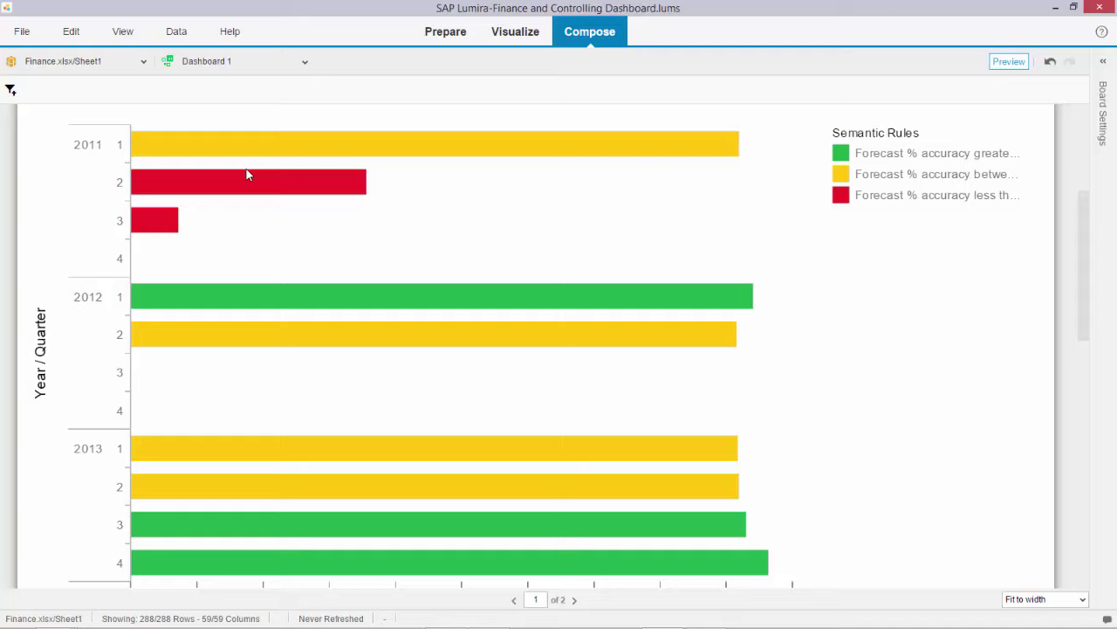
scroll(246, 175, down, 16)
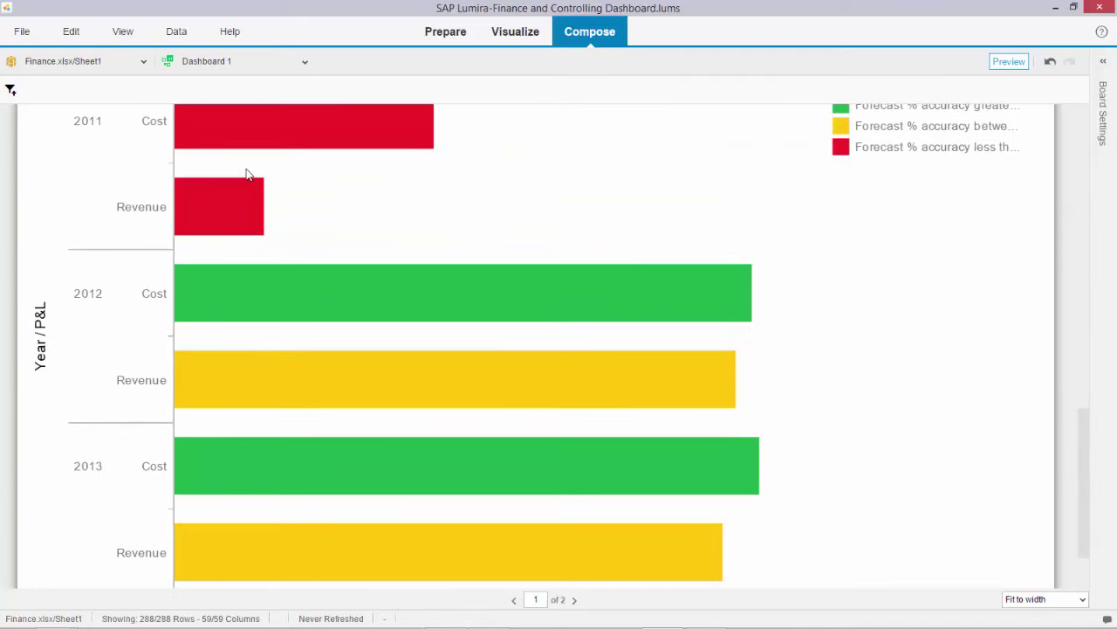
scroll(246, 175, up, 16)
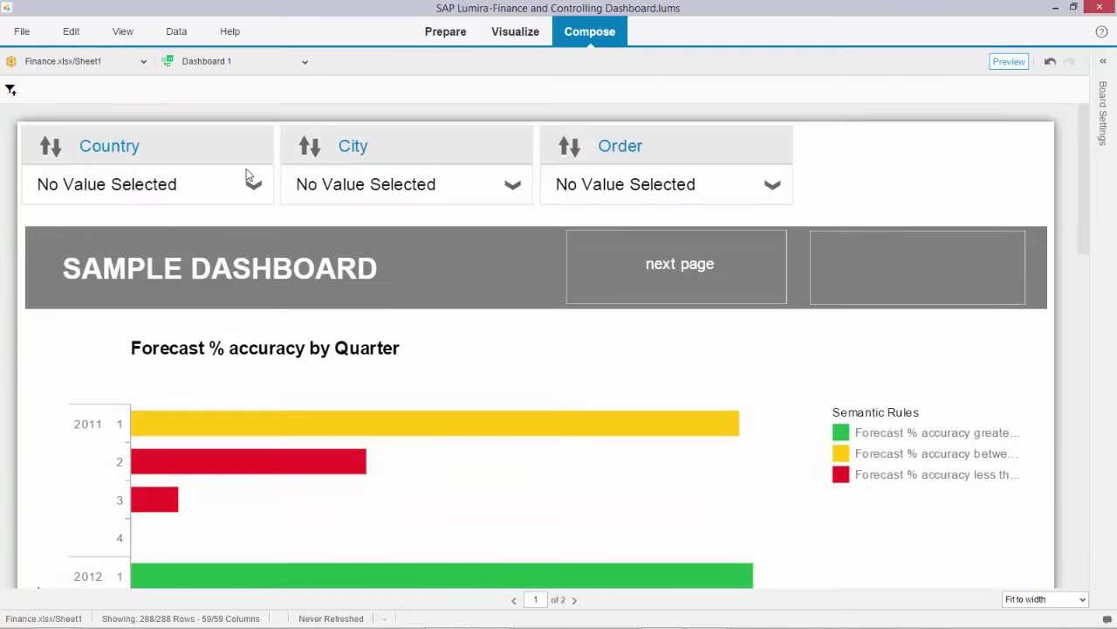
Check Switzerland and Italy in the Country filter and review the recoloured charts.
click(252, 183)
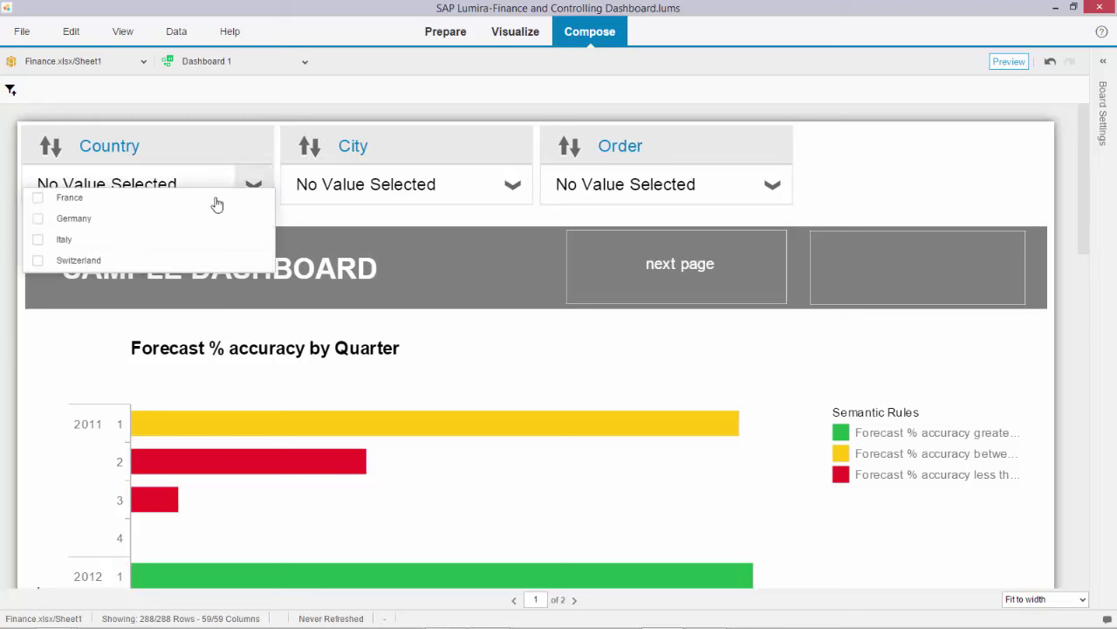
click(37, 260)
click(38, 239)
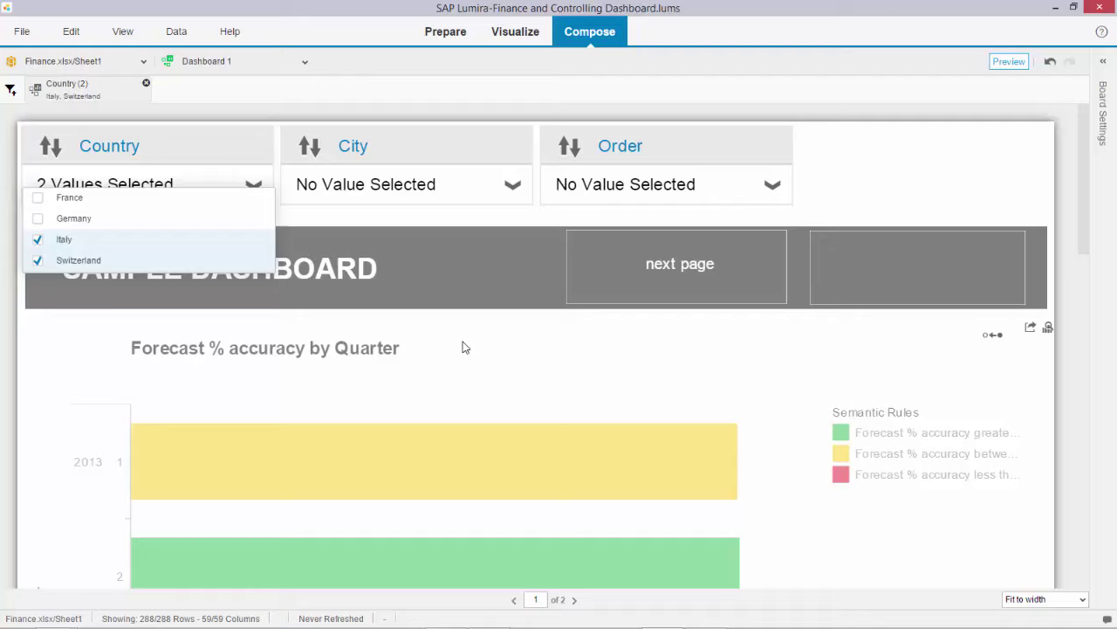
scroll(464, 346, down, 15)
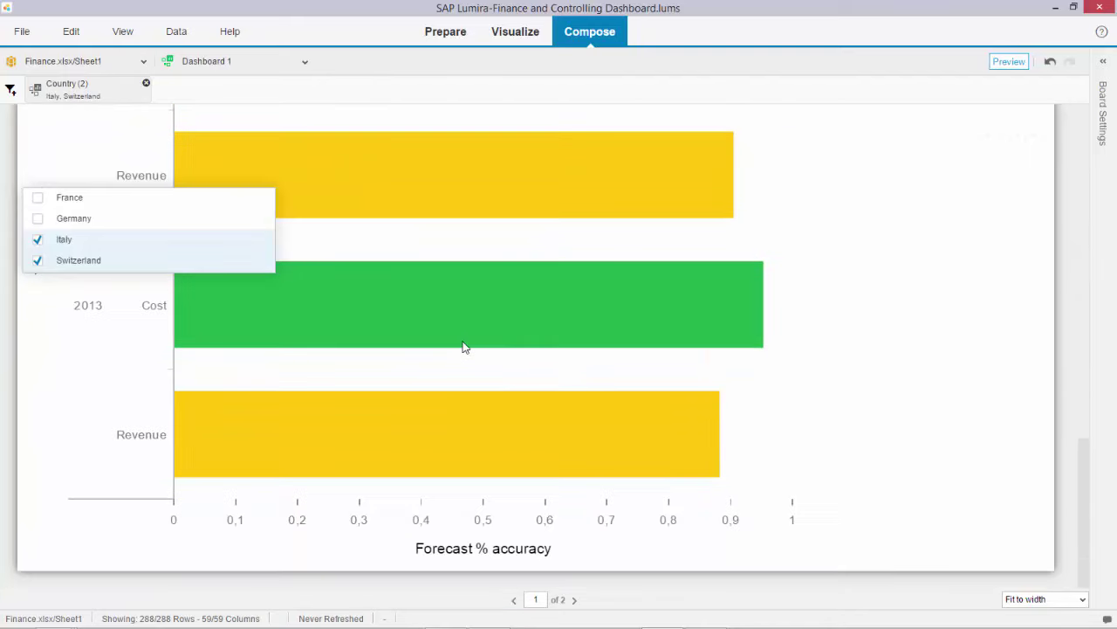
scroll(464, 347, up, 5)
scroll(464, 346, down, 2)
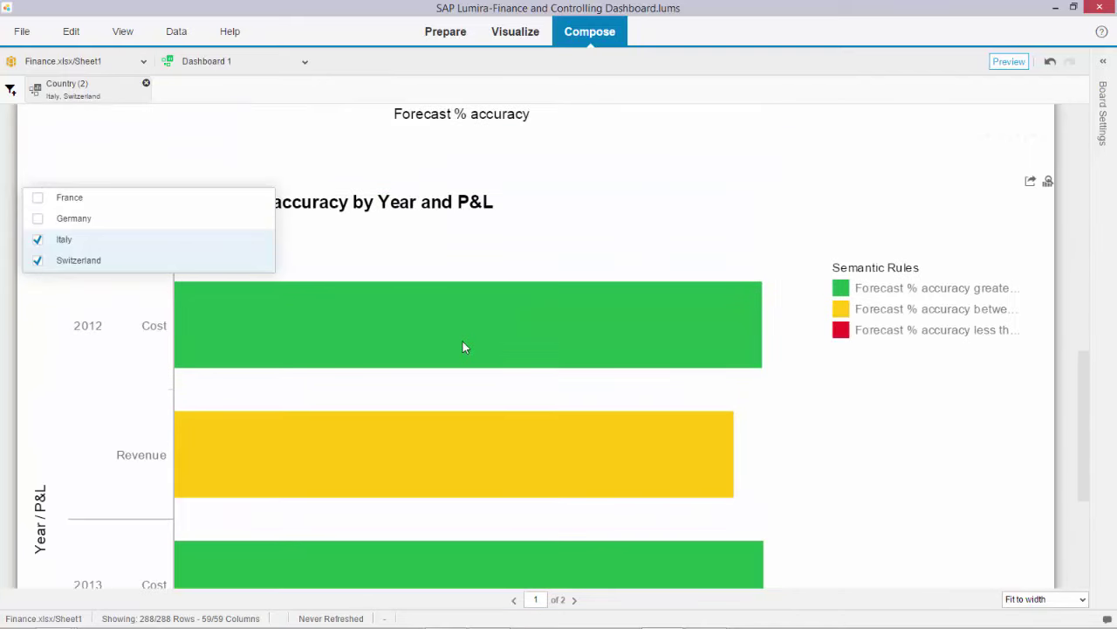
scroll(462, 341, up, 8)
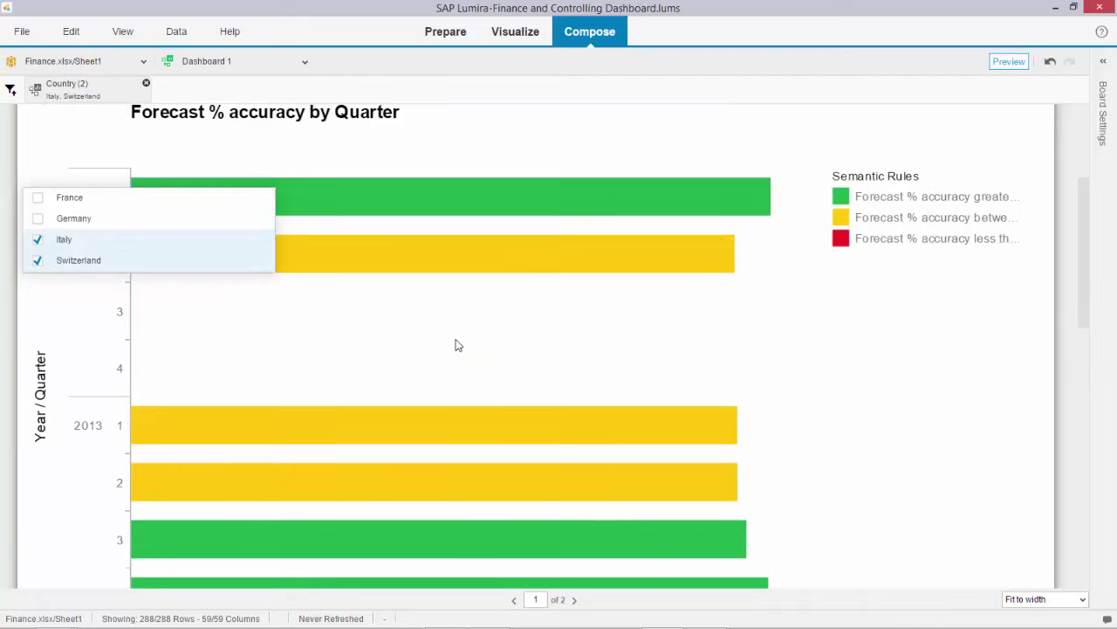
scroll(455, 346, up, 3)
click(513, 187)
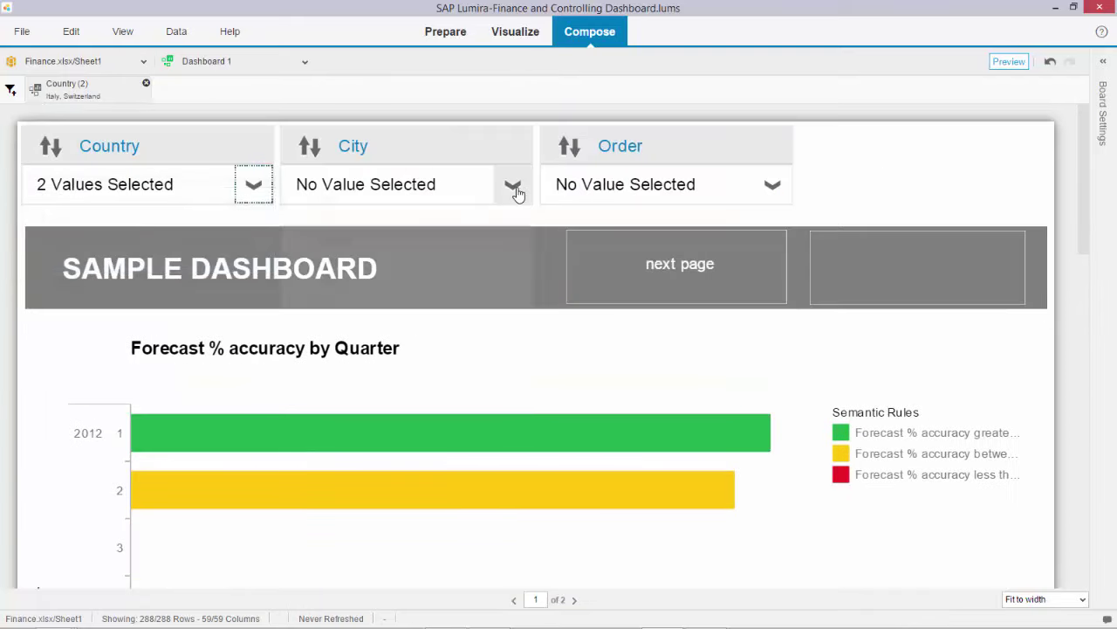
Check Rom, Lausanne and Bern in the City filter, then view the Year and P&L chart.
click(514, 188)
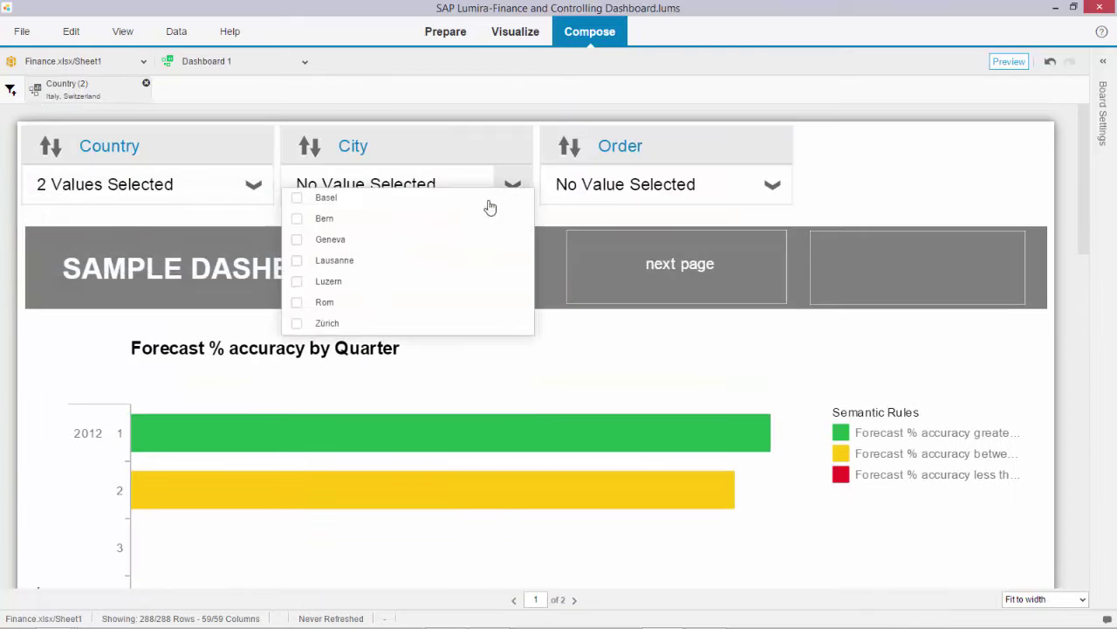
click(297, 302)
click(297, 260)
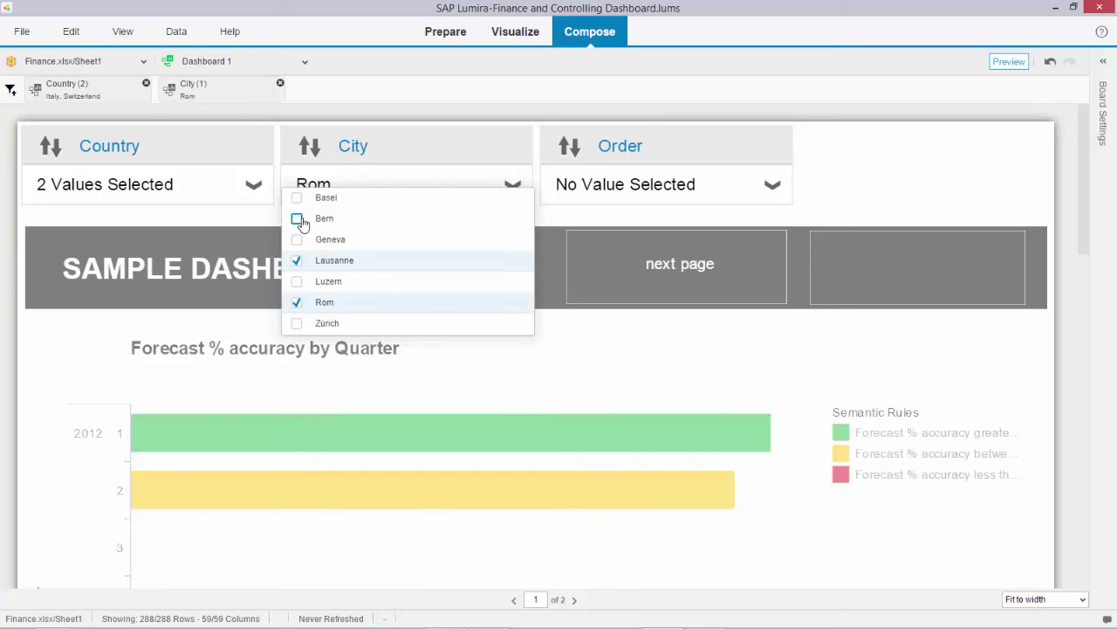
click(298, 219)
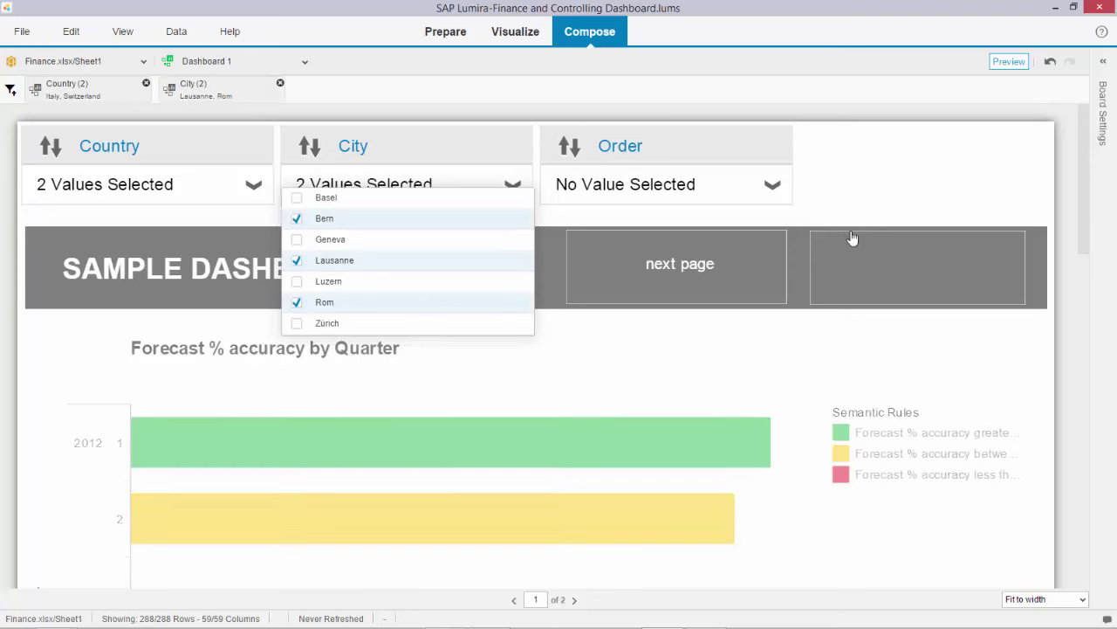
click(773, 367)
scroll(756, 358, down, 6)
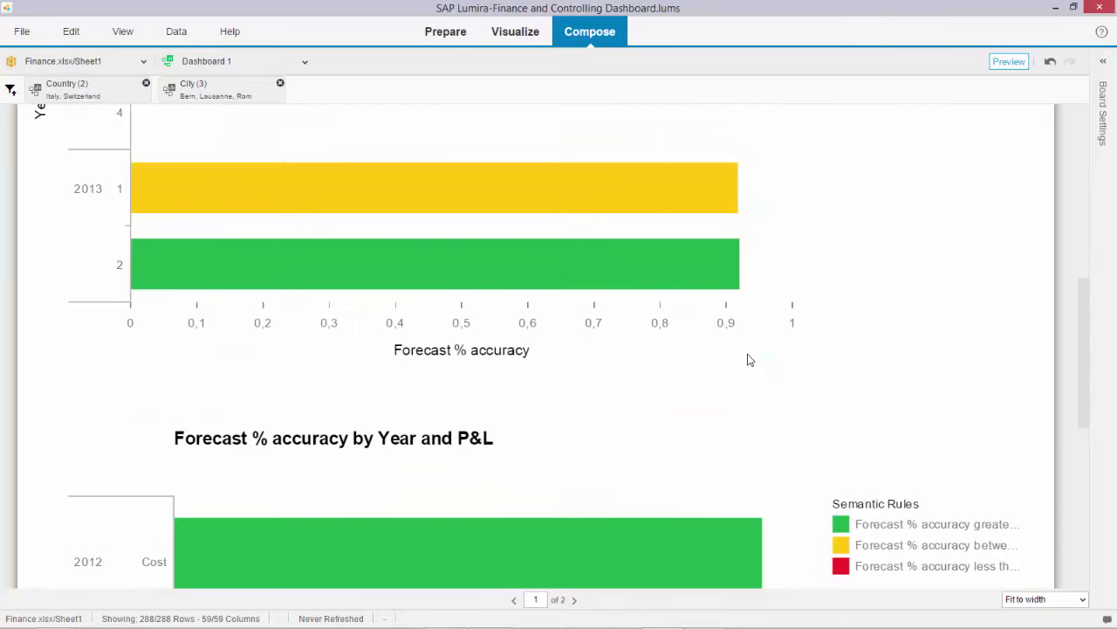
scroll(748, 360, down, 6)
scroll(746, 360, up, 2)
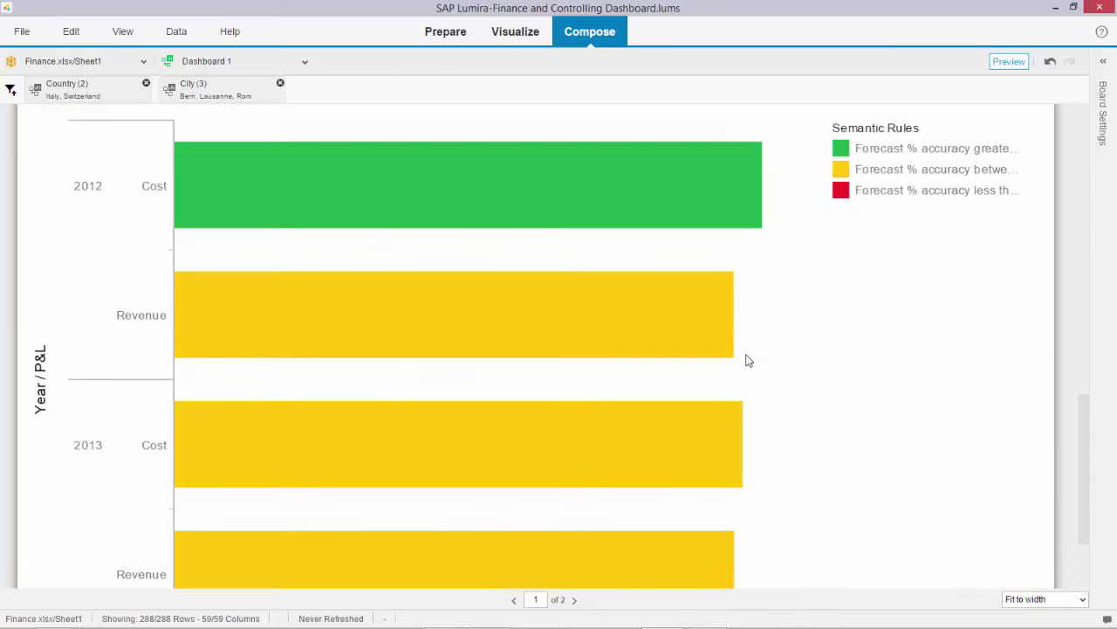
scroll(746, 360, up, 2)
scroll(747, 361, down, 2)
Drill the green 2012 Cost bar down to P&L Group, adding a Cost P&L filter to Dashboard 1.
click(152, 186)
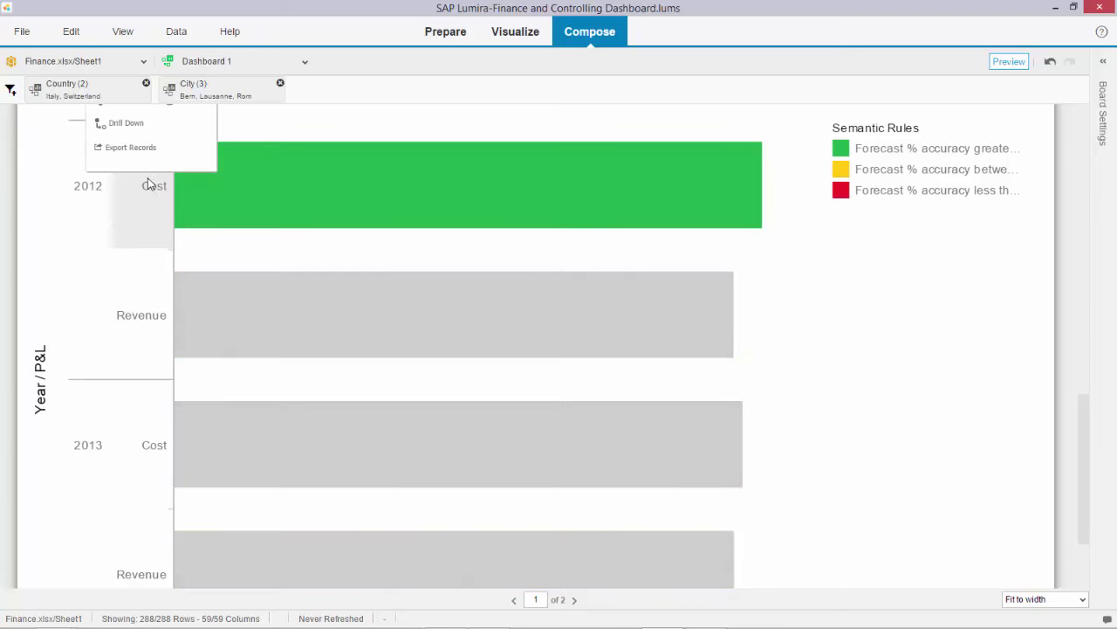
click(293, 218)
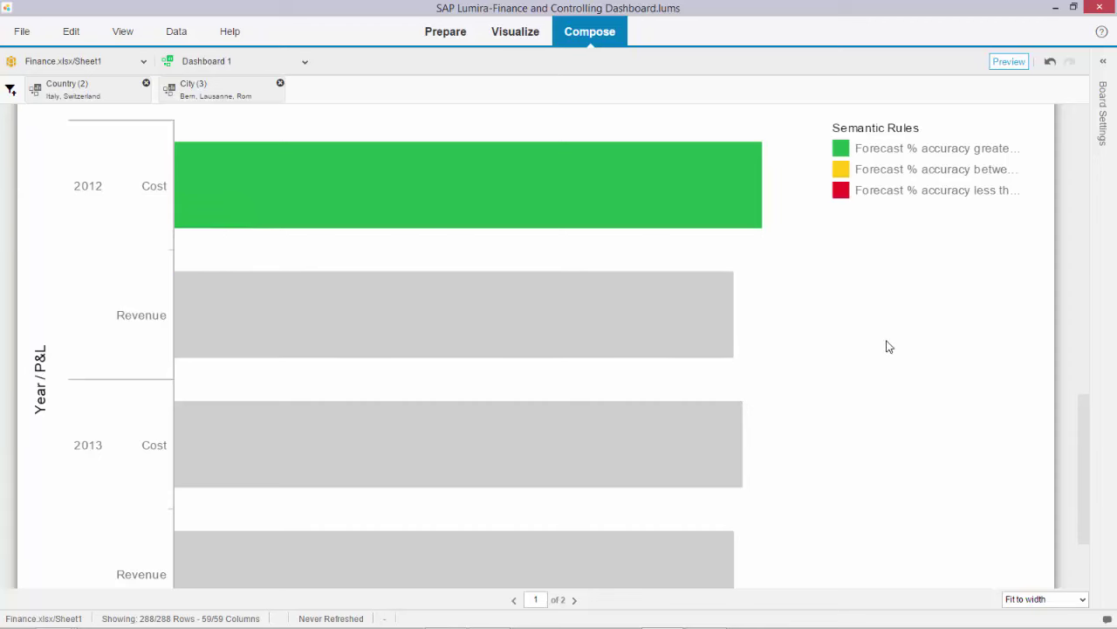
click(228, 221)
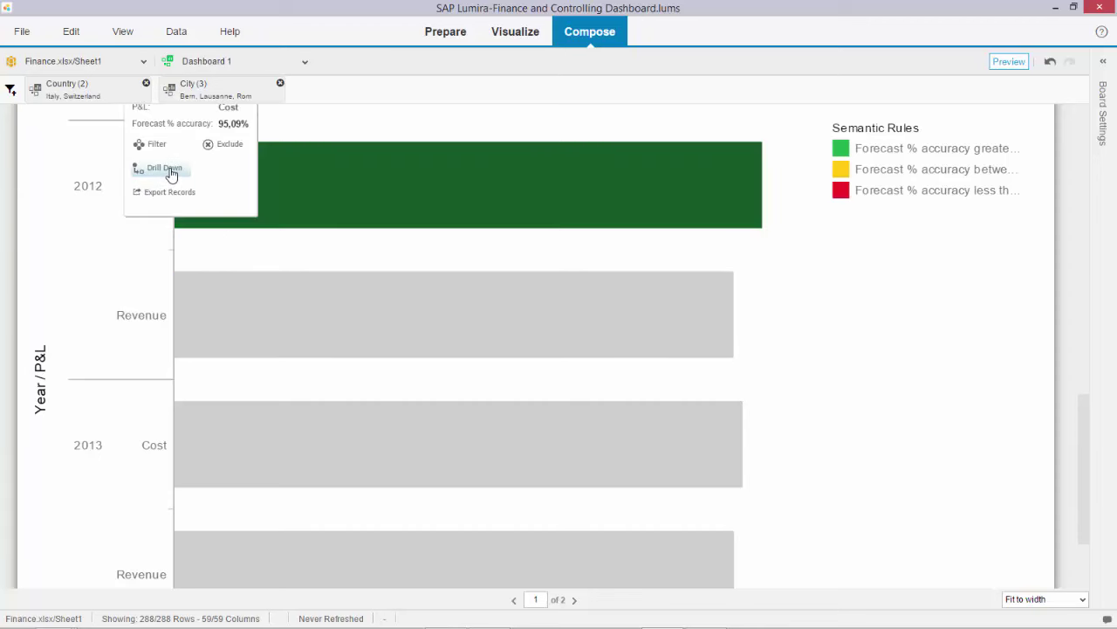
mouse_move(172, 171)
click(195, 213)
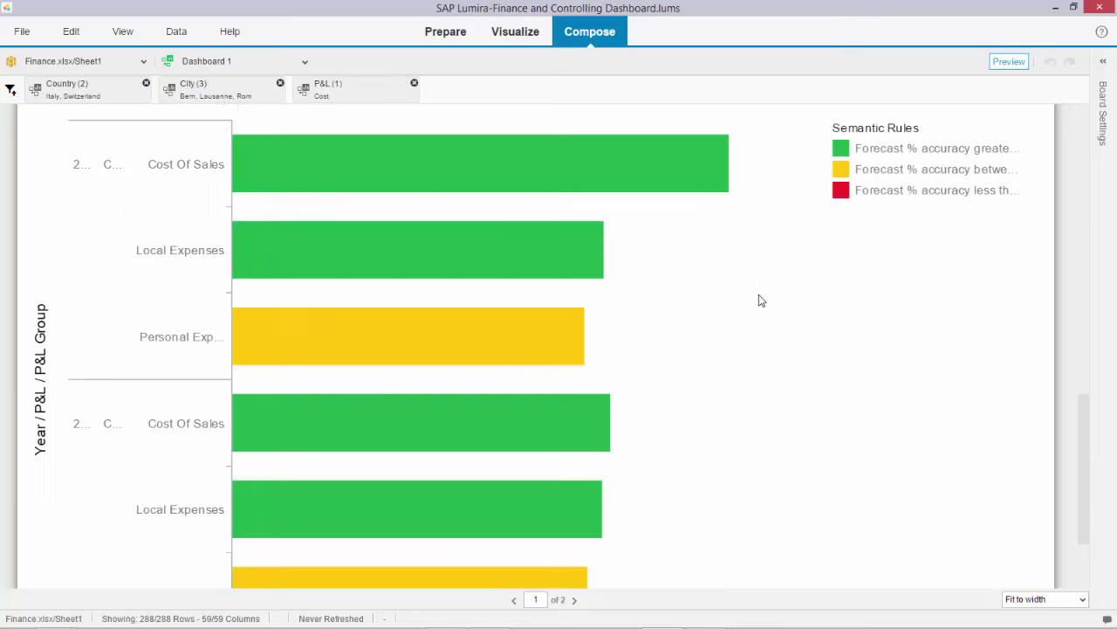
scroll(760, 311, up, 2)
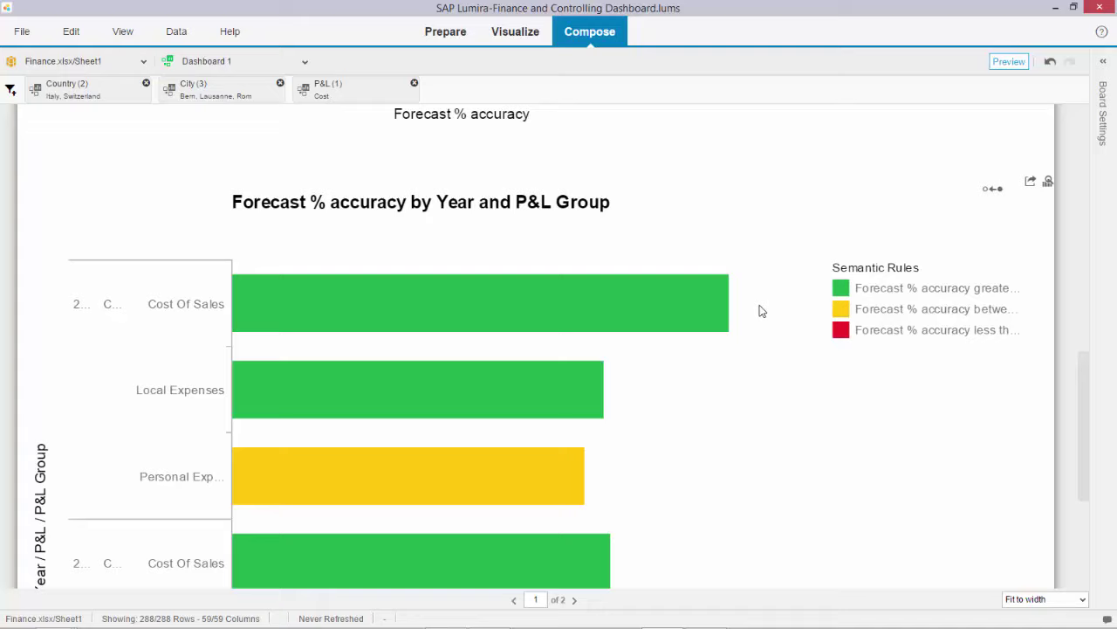
scroll(760, 311, down, 3)
scroll(760, 311, up, 6)
scroll(761, 311, up, 3)
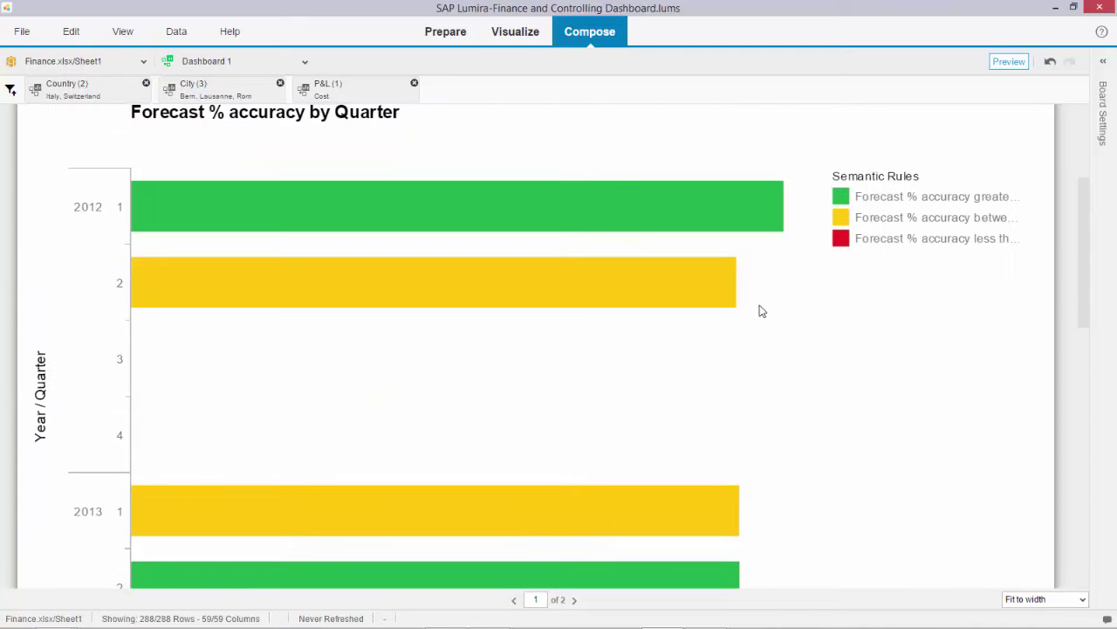
Filter Dashboard 1 to orders FIT030150000, FIT030500000 and FIT030500300, then review the P&L Group chart.
scroll(550, 137, up, 3)
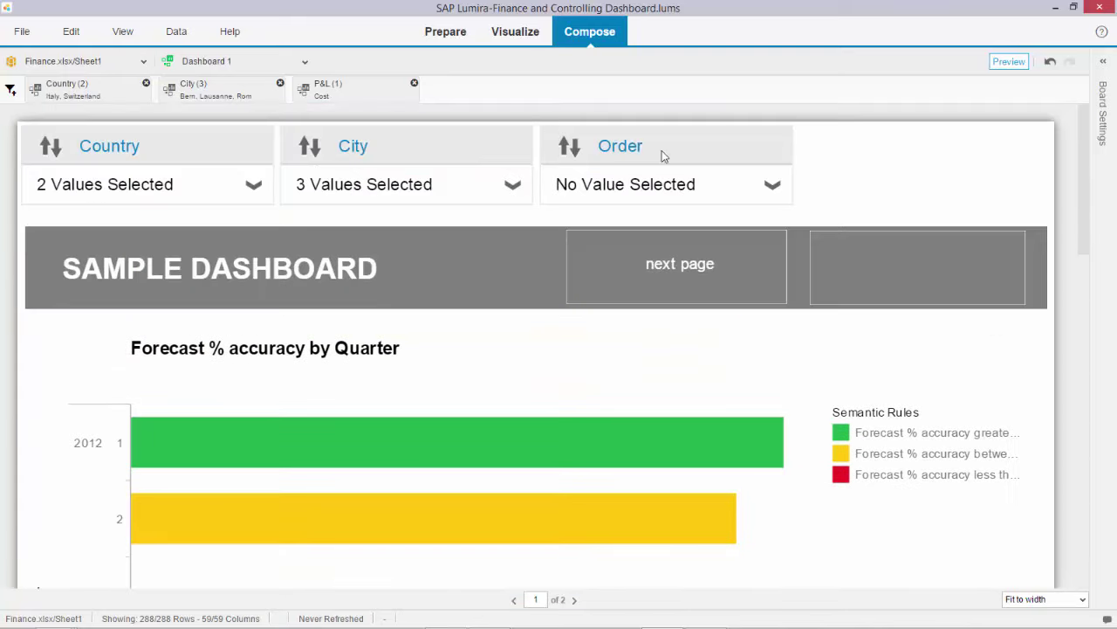
click(774, 187)
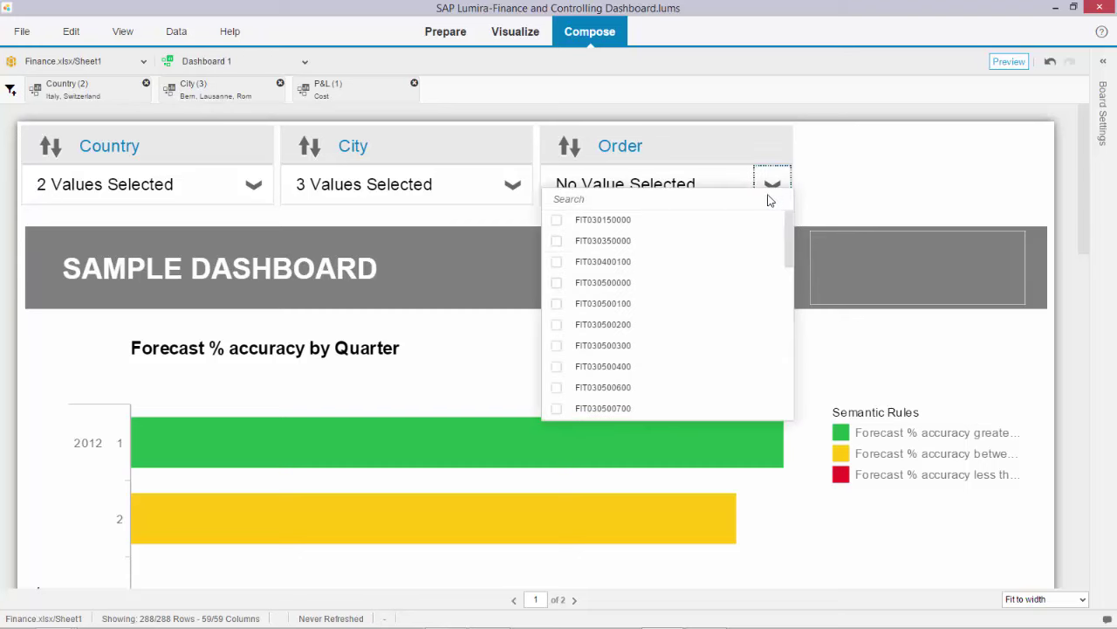
click(557, 220)
click(557, 285)
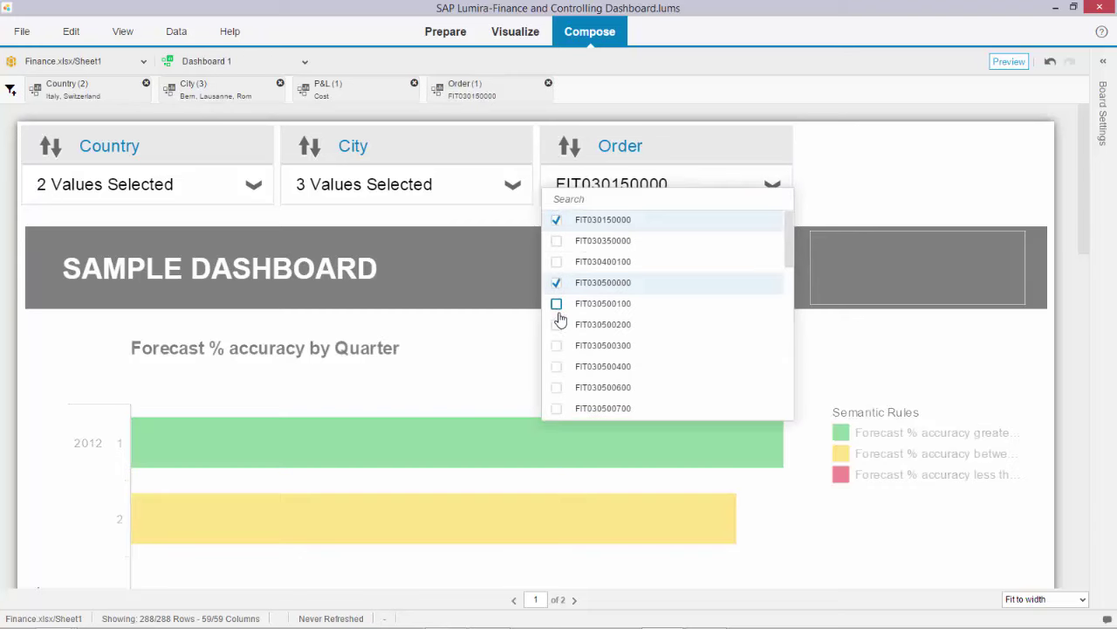
click(630, 346)
scroll(630, 347, down, 10)
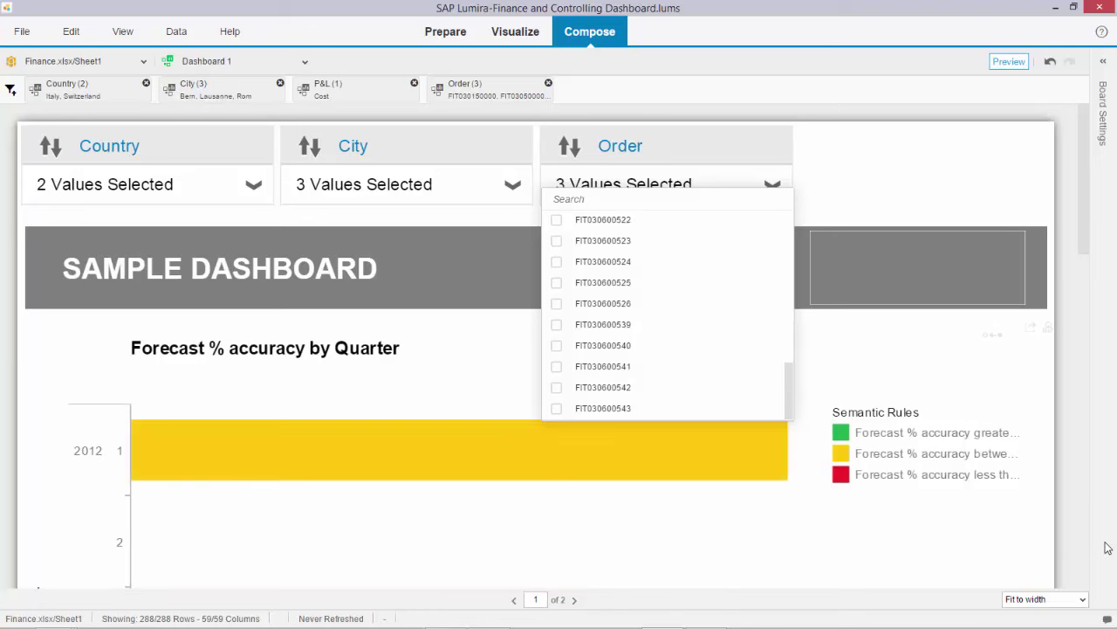
scroll(1090, 571, down, 5)
scroll(1090, 571, down, 8)
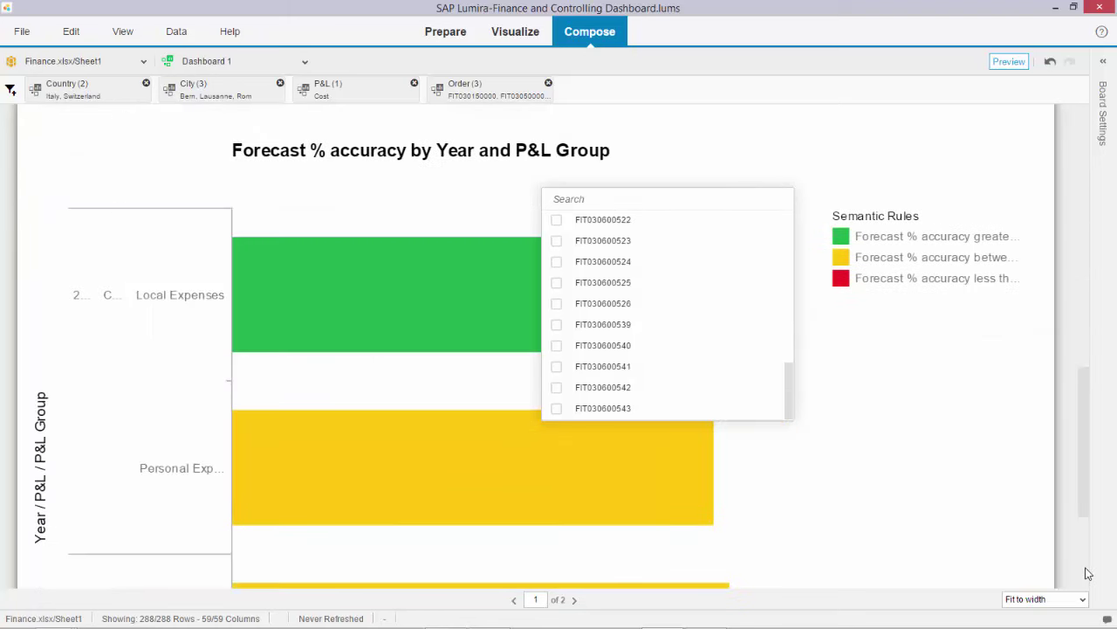
drag(1089, 512, 1099, 462)
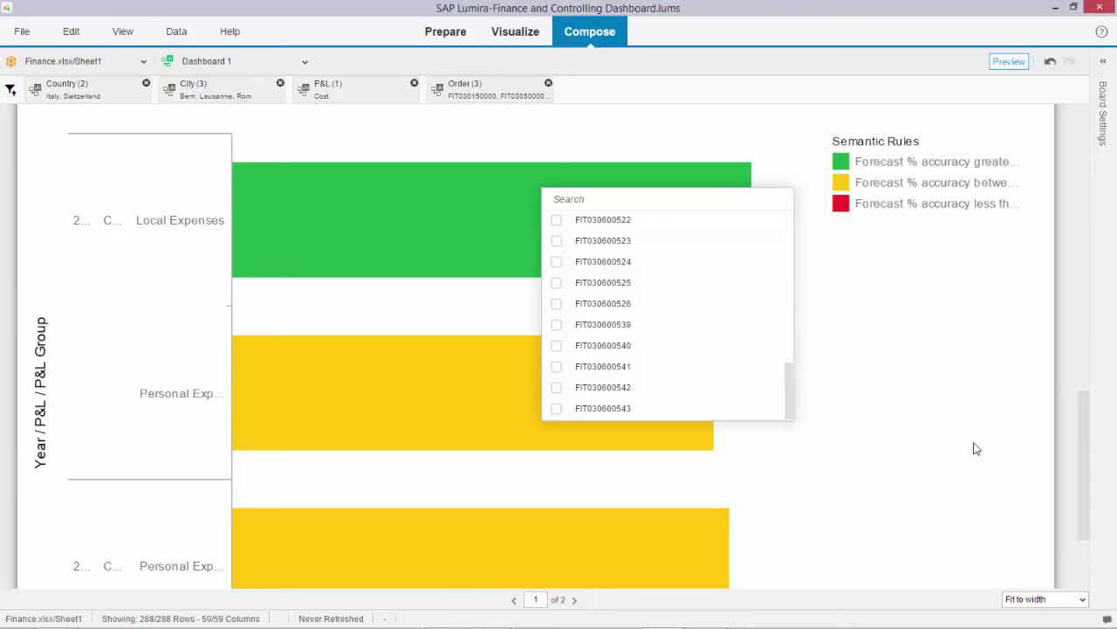